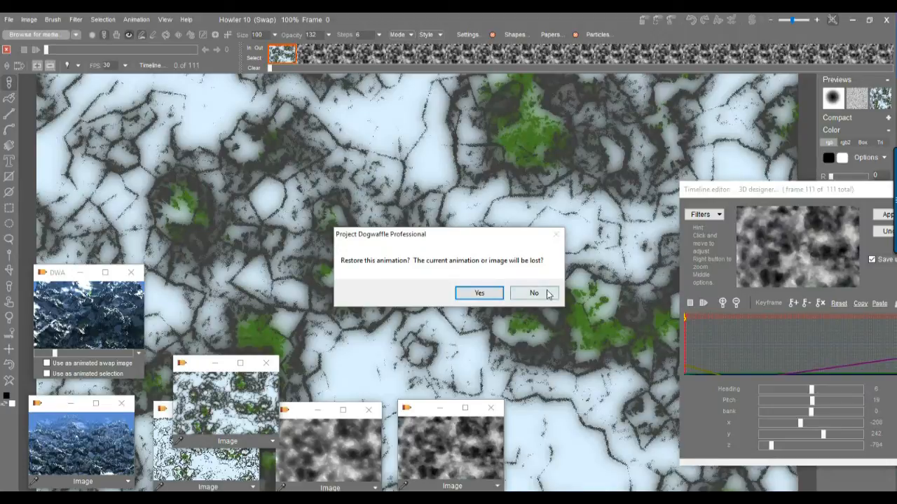
# Step: Restore the stored mountain terrain animation and preview its playback
pyautogui.click(478, 293)
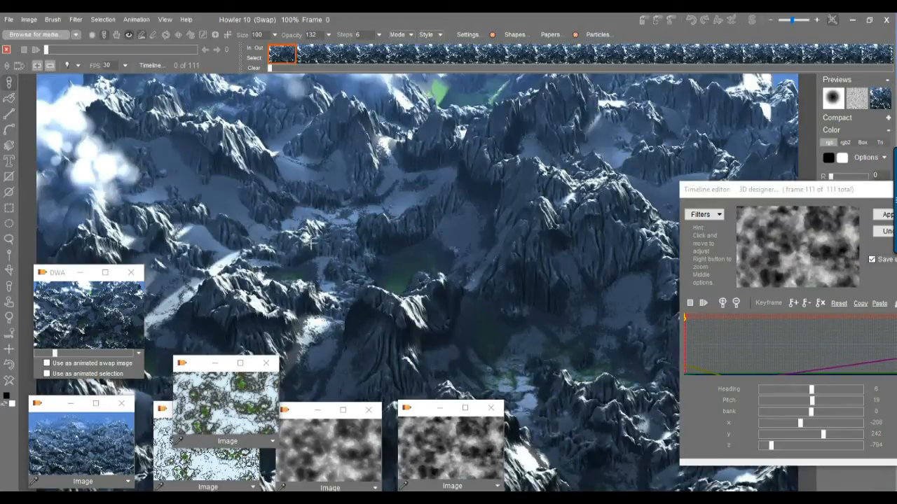
pyautogui.click(36, 49)
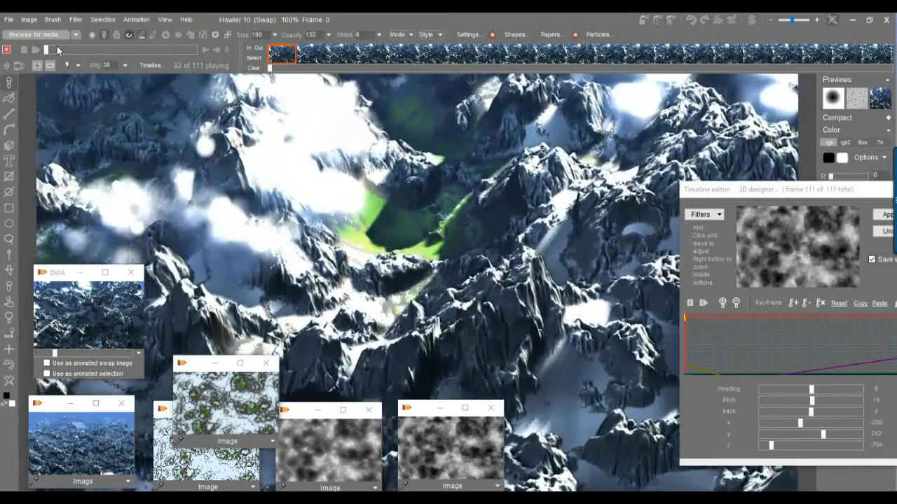
pyautogui.moveTo(56, 48); pyautogui.dragTo(37, 49)
pyautogui.moveTo(757, 196); pyautogui.dragTo(757, 161)
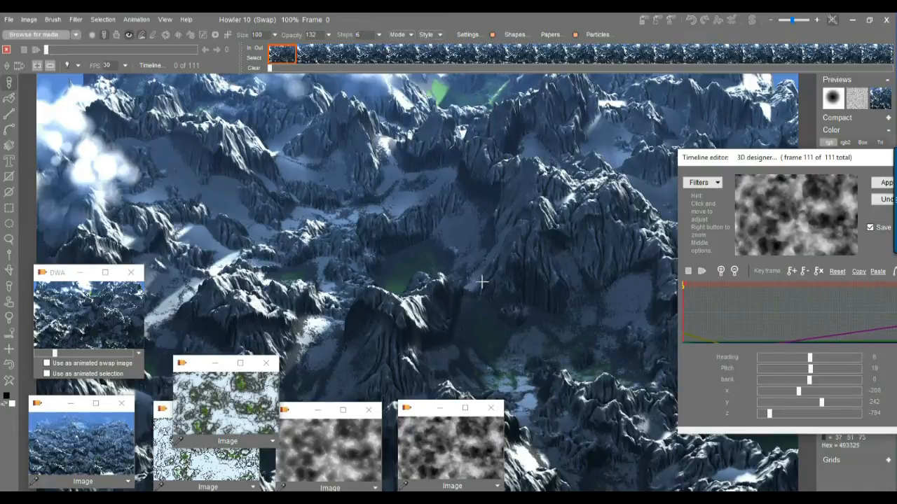
# Step: Examine the snow, rock and grass transitions in the dark valleys of frame 0 at close range
pyautogui.click(404, 266)
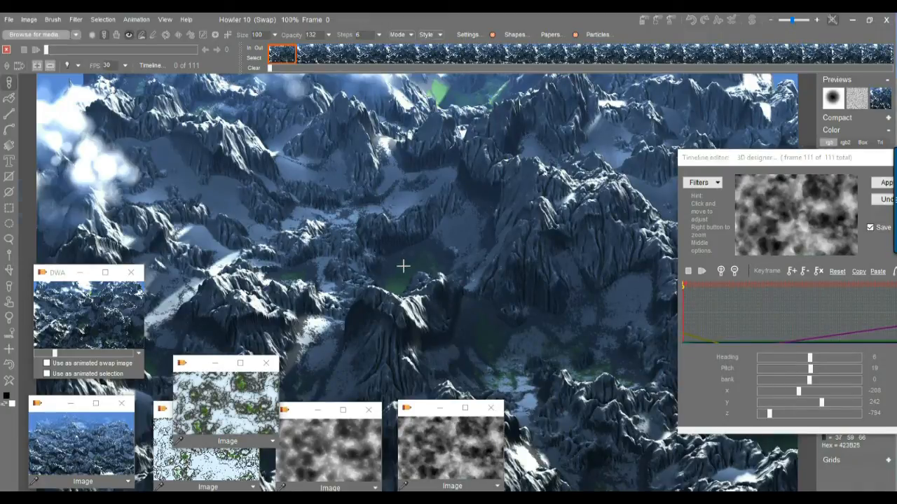
pyautogui.scroll(5, 403, 266)
pyautogui.moveTo(567, 296); pyautogui.dragTo(153, 177, button='middle')
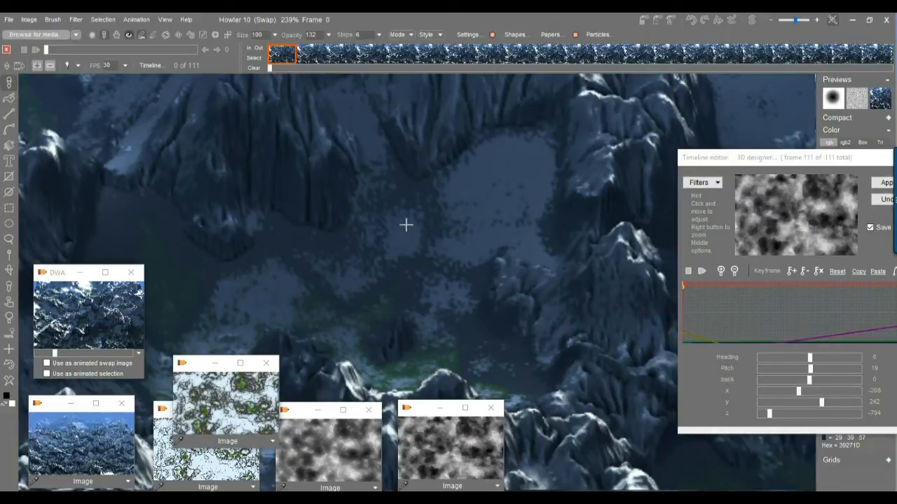
pyautogui.scroll(4, 434, 253)
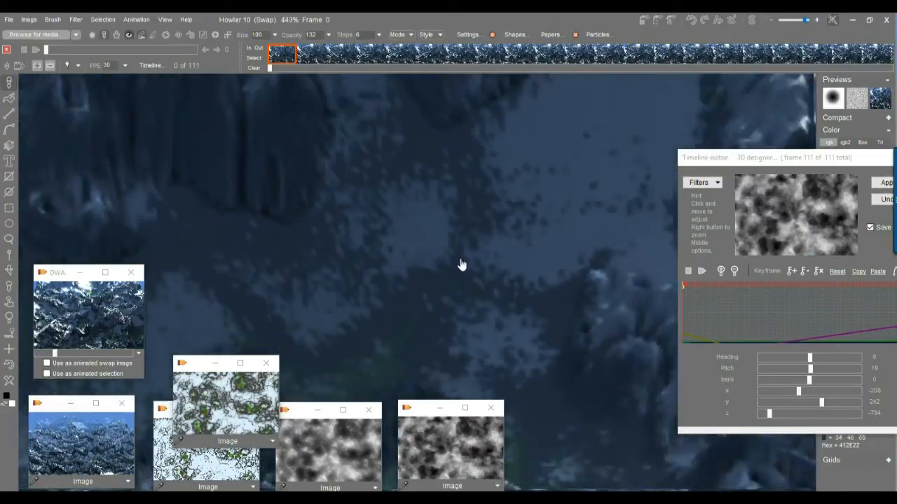
pyautogui.scroll(-6, 462, 265)
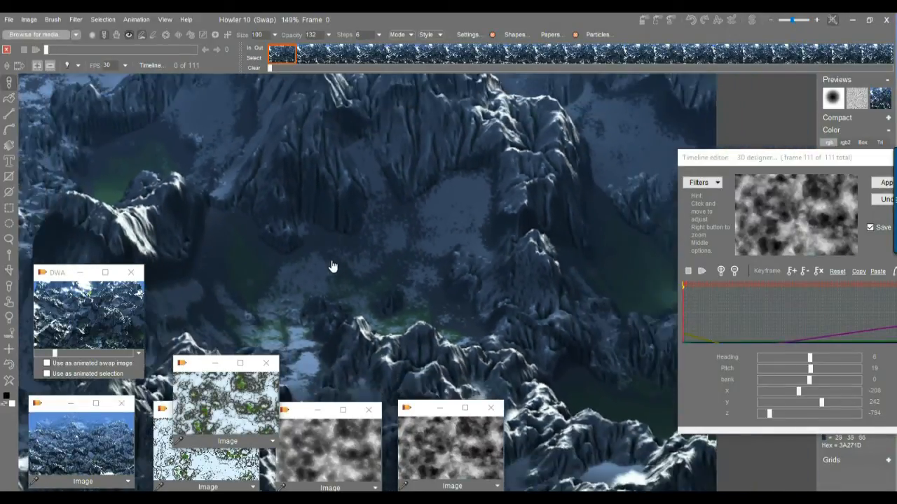
pyautogui.moveTo(276, 274)
pyautogui.mouseDown(button='middle')
pyautogui.moveTo(440, 244)
pyautogui.moveTo(544, 260)
pyautogui.mouseUp(button='middle')
pyautogui.moveTo(264, 175)
pyautogui.mouseDown(button='middle')
pyautogui.moveTo(397, 212)
pyautogui.moveTo(491, 274)
pyautogui.moveTo(464, 321)
pyautogui.mouseUp(button='middle')
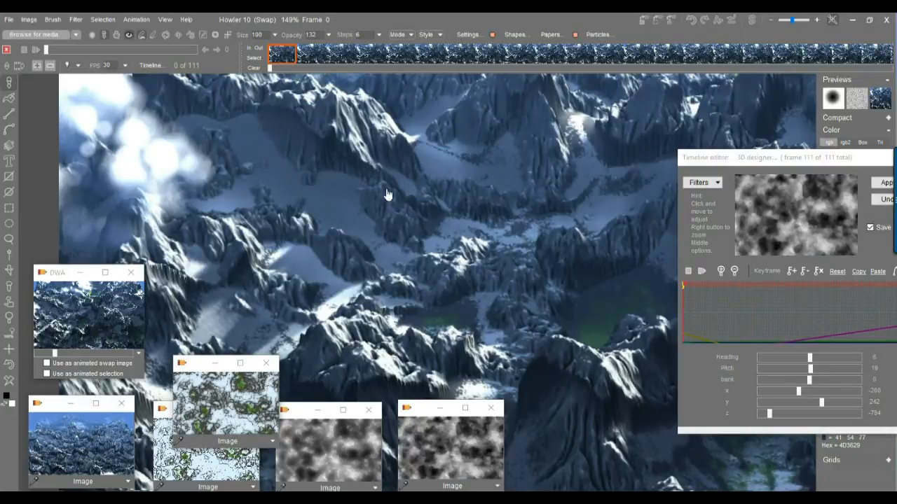
pyautogui.moveTo(387, 195); pyautogui.dragTo(449, 287, button='middle')
# Step: Examine the snow and rock boundaries on the mountain slopes and shaded cliffs of the rendered frame
pyautogui.moveTo(350, 268); pyautogui.dragTo(436, 309, button='right')
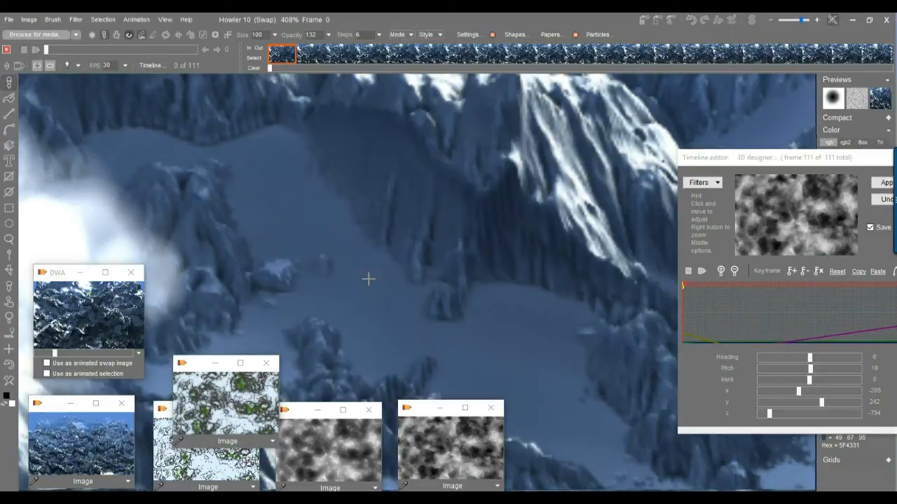
pyautogui.moveTo(526, 315); pyautogui.dragTo(348, 316)
pyautogui.moveTo(547, 224); pyautogui.dragTo(349, 267)
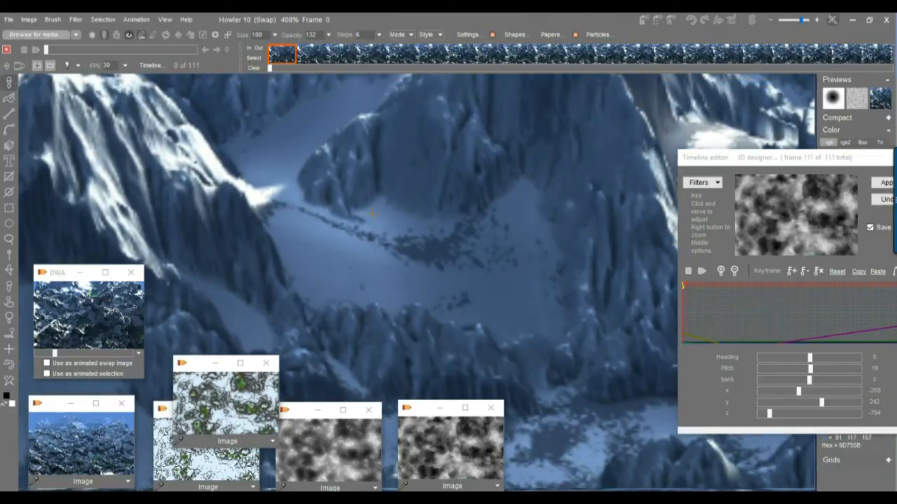
pyautogui.scroll(-3, 519, 248)
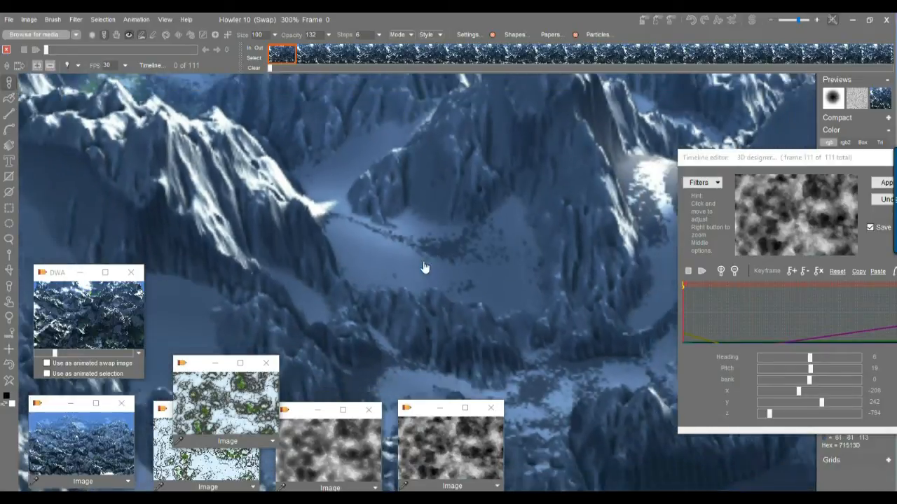
pyautogui.scroll(-1, 426, 268)
pyautogui.moveTo(362, 248); pyautogui.dragTo(438, 209, button='middle')
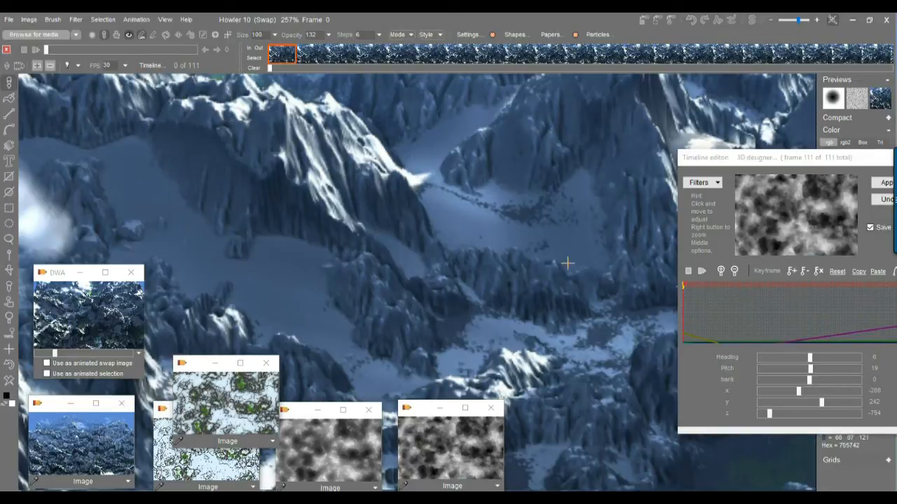
pyautogui.moveTo(476, 198); pyautogui.dragTo(354, 240)
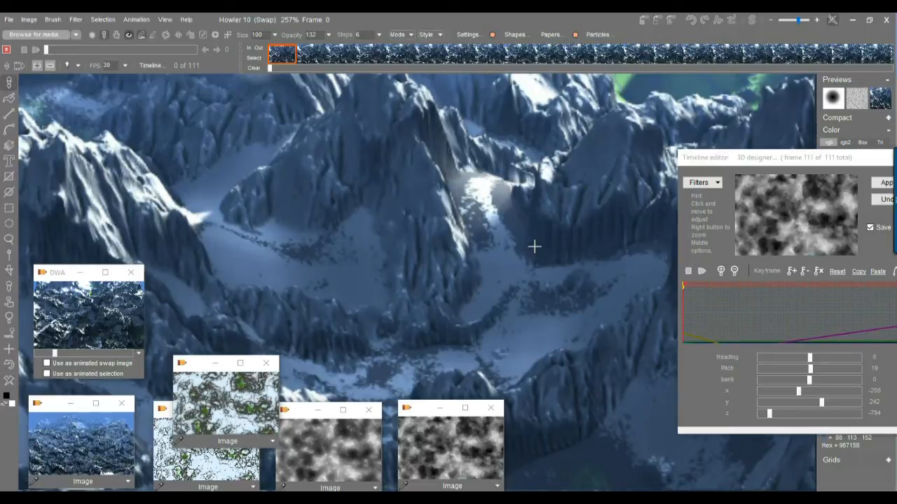
pyautogui.moveTo(534, 246); pyautogui.dragTo(370, 246)
pyautogui.scroll(4, 392, 239)
pyautogui.scroll(5, 424, 217)
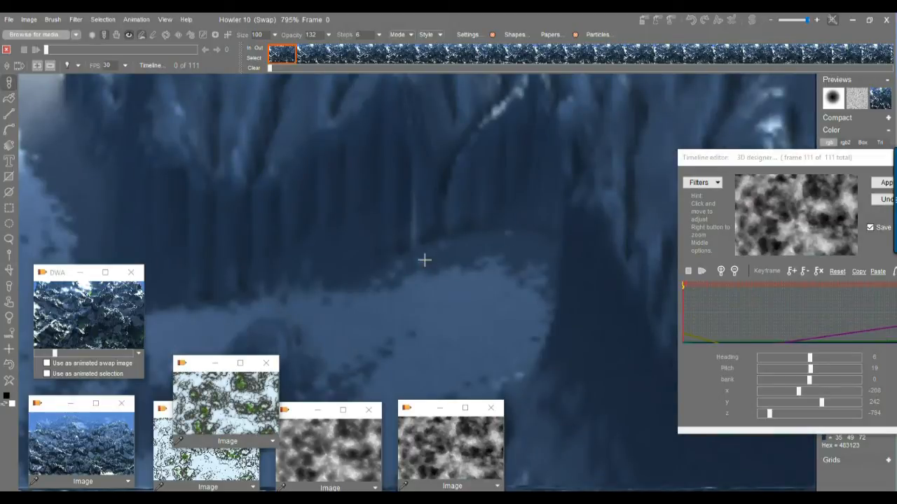
pyautogui.moveTo(444, 266); pyautogui.dragTo(316, 89, button='middle')
pyautogui.scroll(-10, 512, 236)
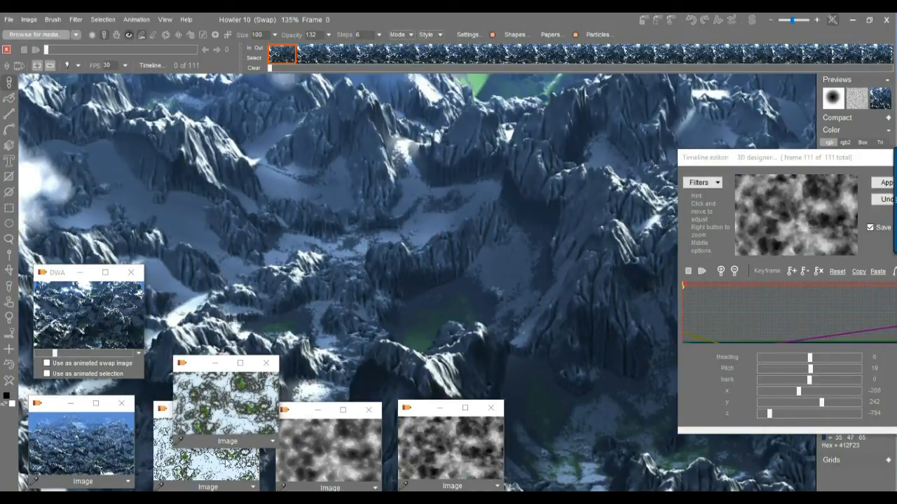
# Step: Compare the hard-edged and softened terrain texture images on the canvas, ending with the hard-edged one loaded
pyautogui.click(204, 461)
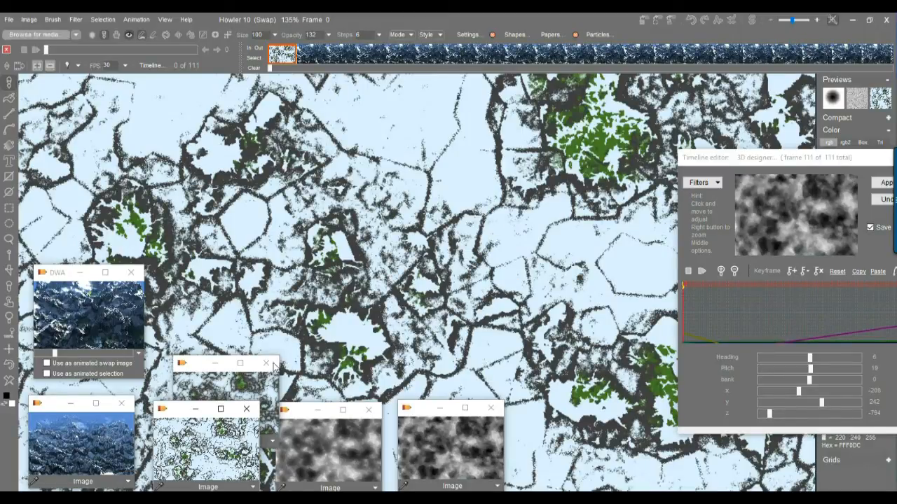
pyautogui.click(213, 390)
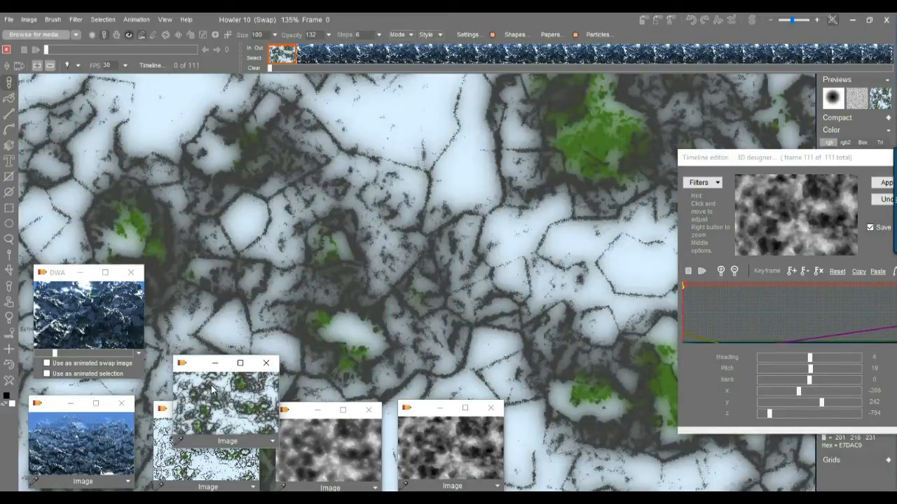
pyautogui.click(202, 464)
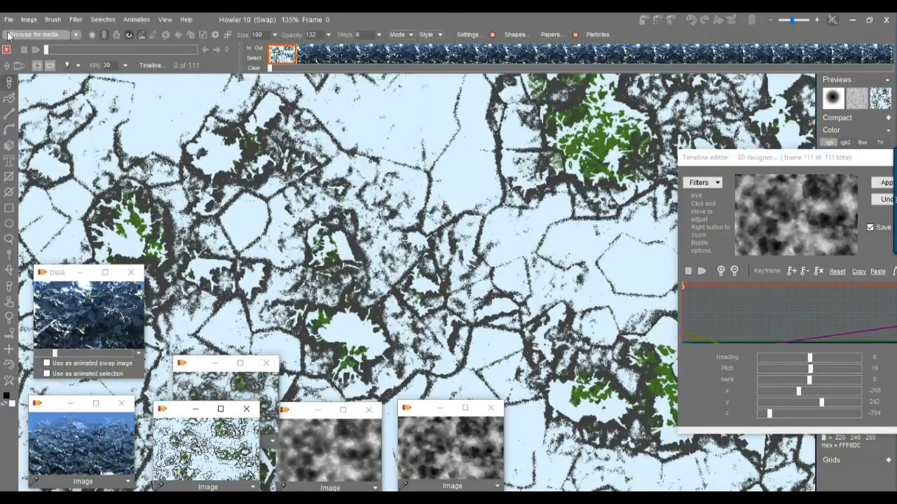
pyautogui.click(76, 19)
pyautogui.moveTo(126, 131)
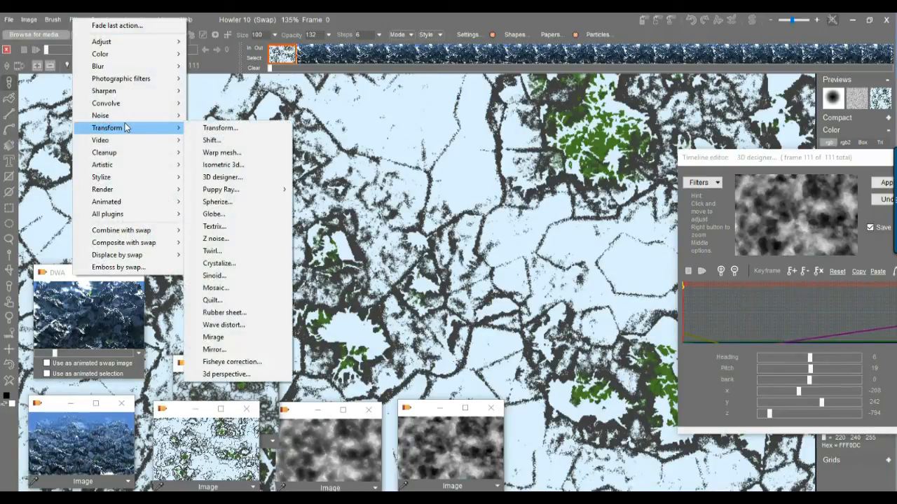
pyautogui.click(221, 138)
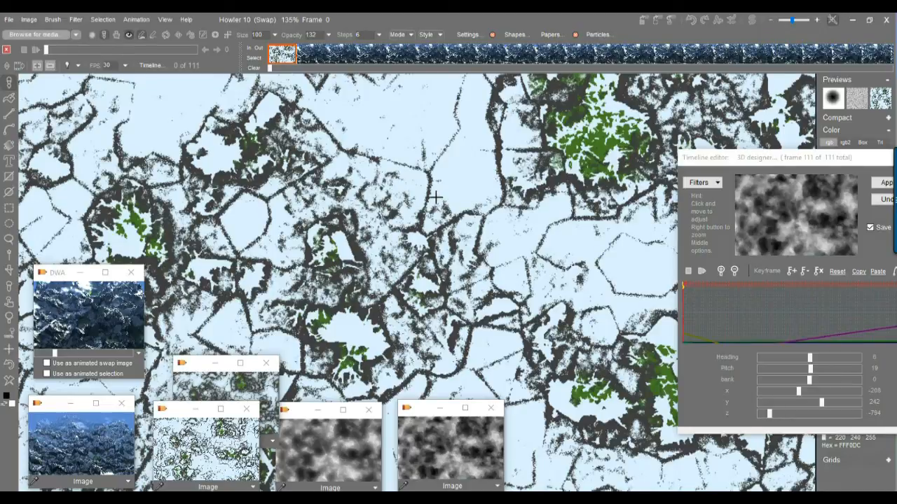
# Step: Apply the Jitter noise filter to the hard-edged terrain texture with a strength of 4
pyautogui.scroll(5, 435, 199)
pyautogui.scroll(2, 630, 150)
pyautogui.moveTo(641, 140); pyautogui.dragTo(735, 144)
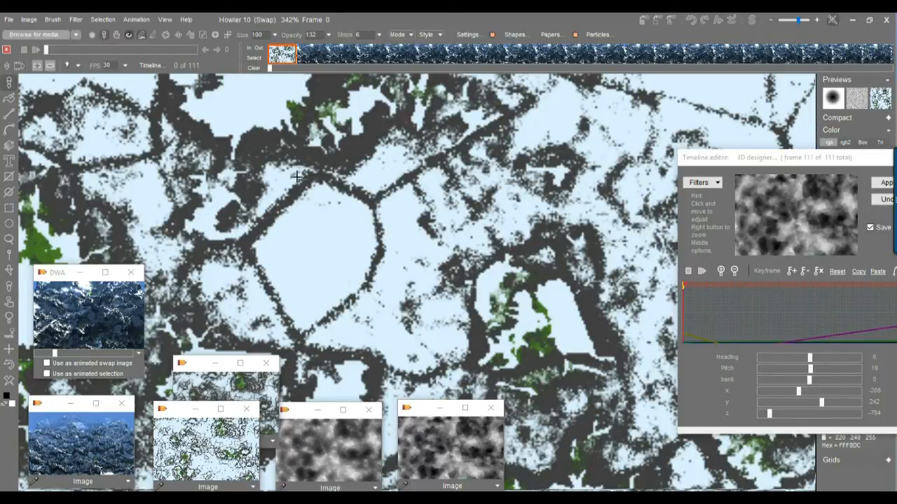
pyautogui.click(76, 19)
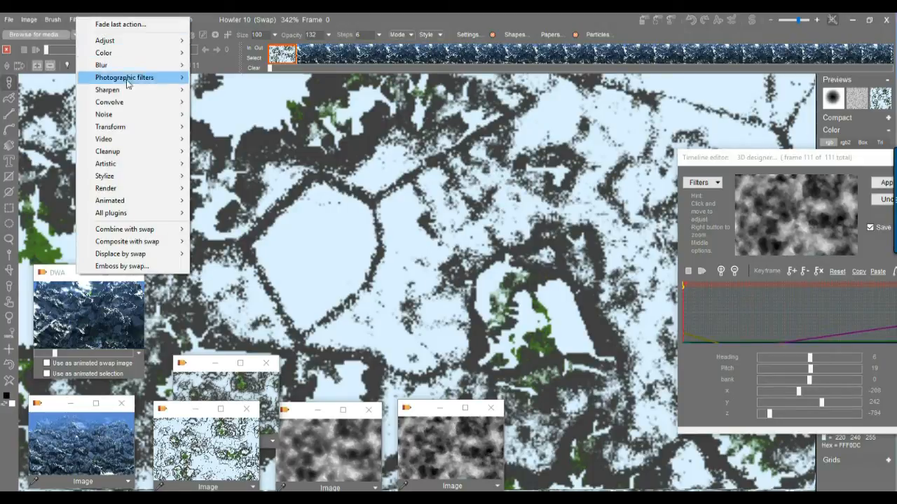
pyautogui.moveTo(168, 116)
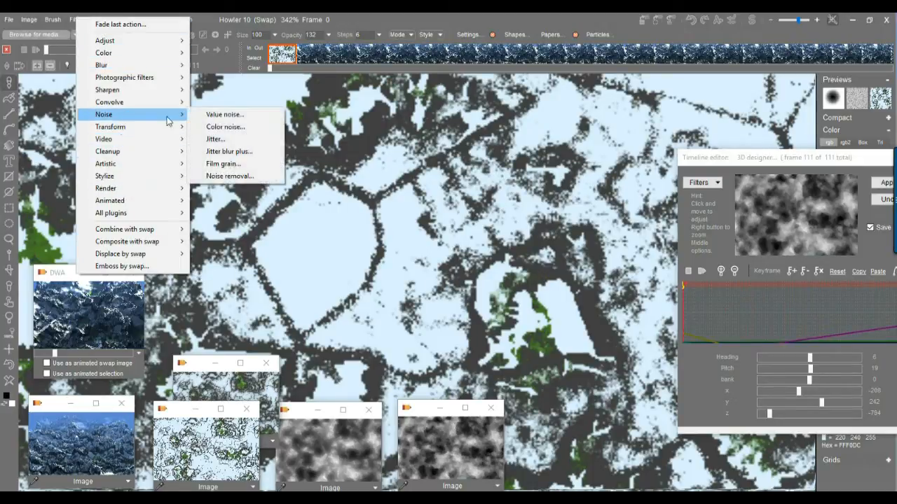
pyautogui.click(215, 140)
pyautogui.moveTo(406, 246)
pyautogui.mouseDown()
pyautogui.moveTo(426, 253)
pyautogui.moveTo(410, 259)
pyautogui.mouseUp()
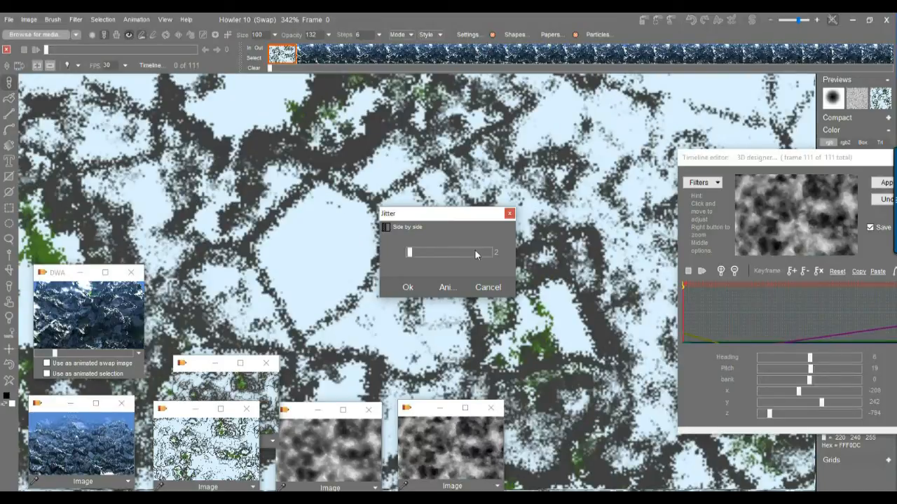
pyautogui.click(414, 254)
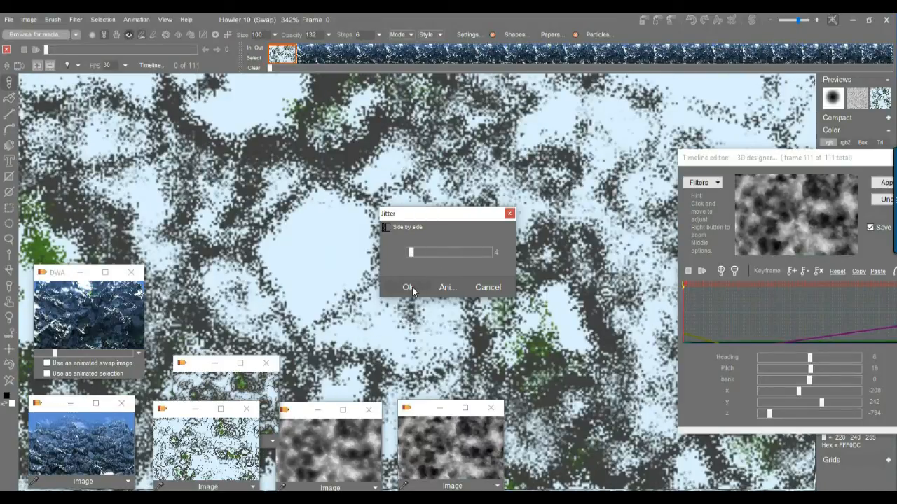
pyautogui.click(408, 288)
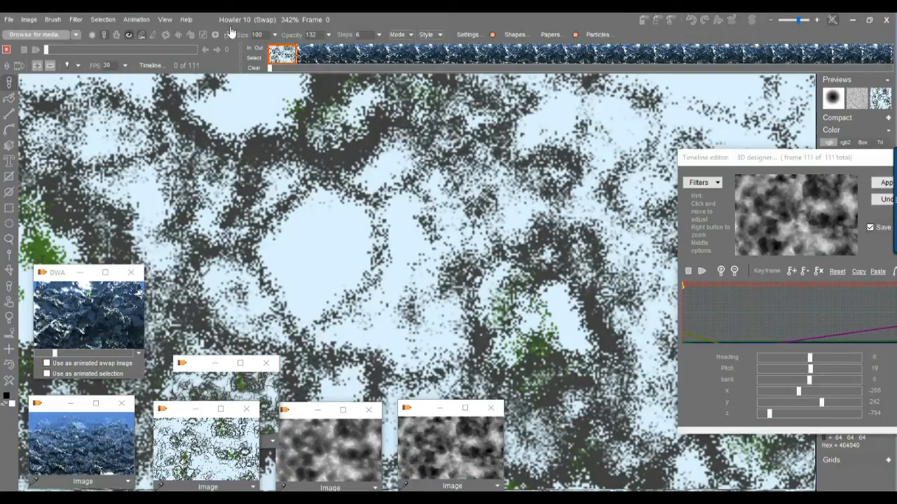
# Step: Fade the jitter effect on the texture with a fade value of 197
pyautogui.click(76, 19)
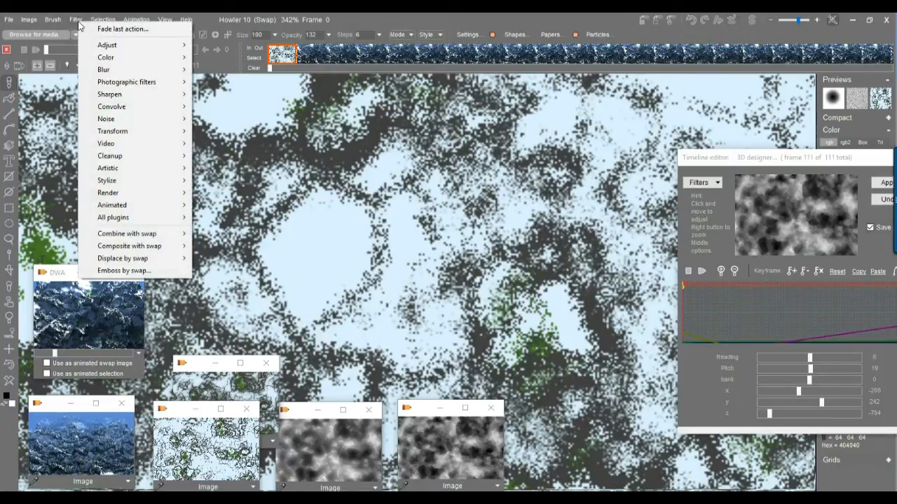
pyautogui.click(116, 29)
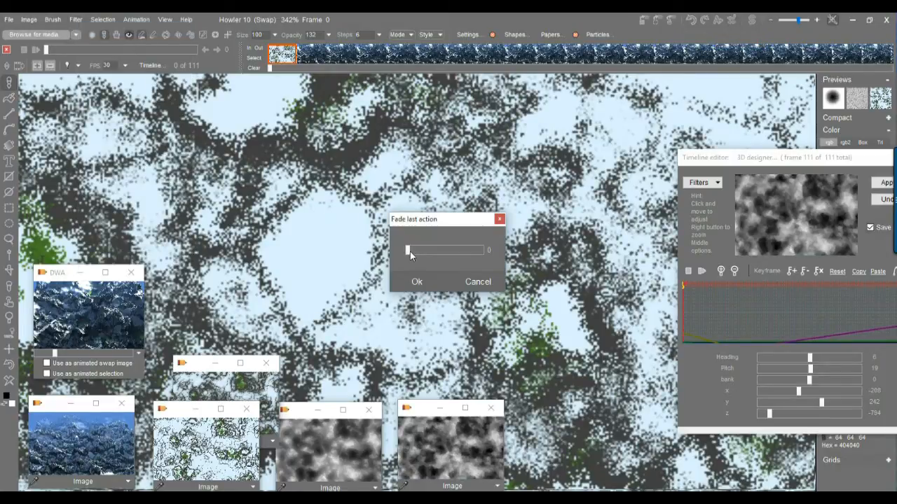
pyautogui.moveTo(417, 248); pyautogui.dragTo(465, 256)
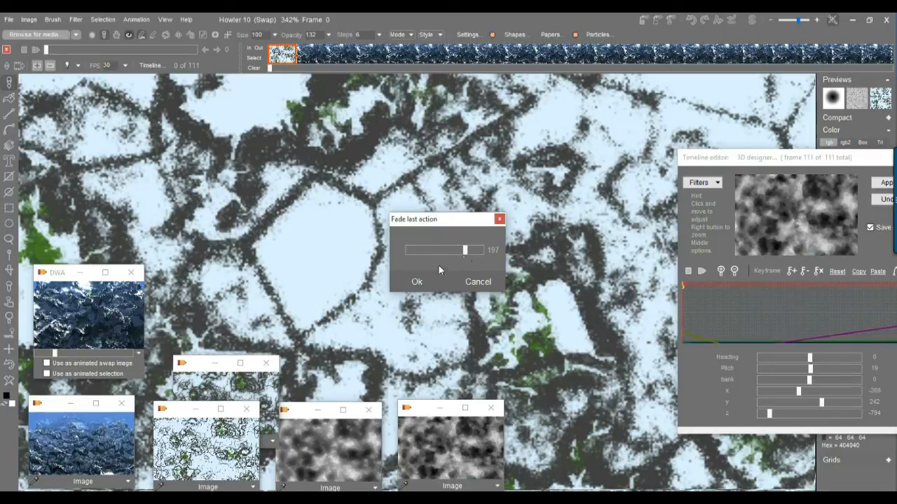
pyautogui.click(417, 282)
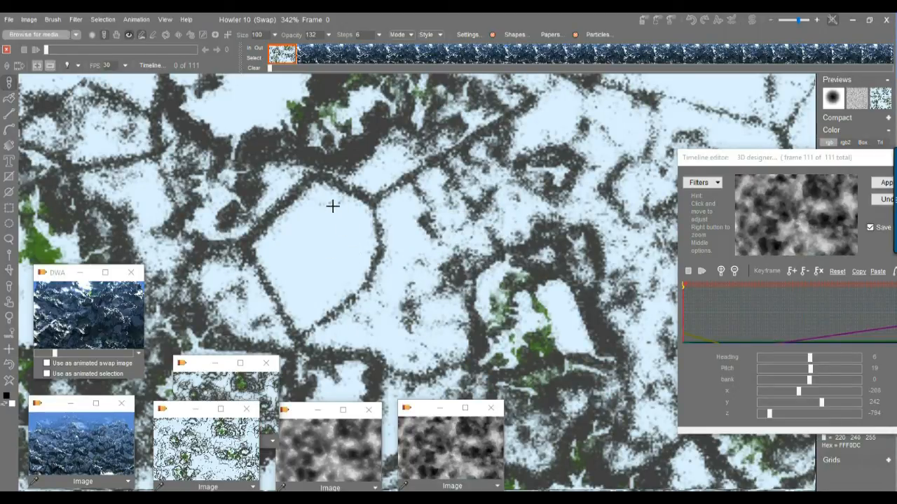
# Step: Apply Soft contrast improvement to the terrain texture with low softness, slightly raised exposure and full level
pyautogui.click(76, 19)
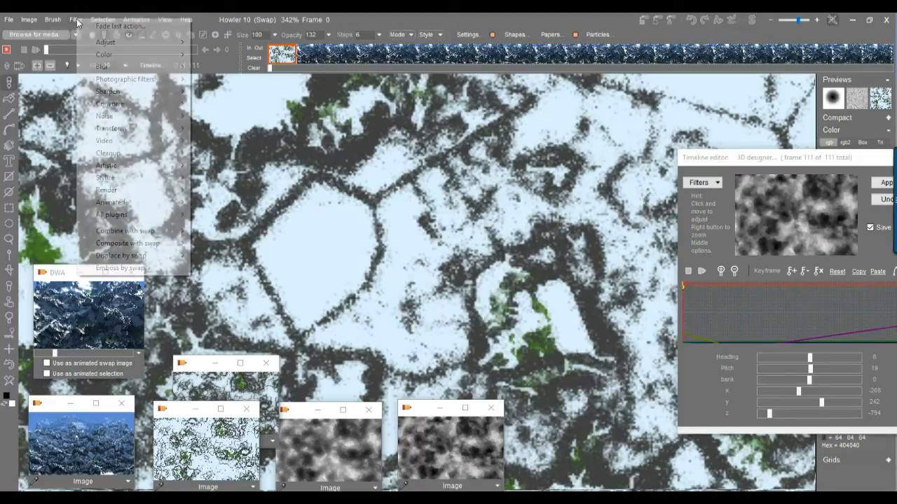
pyautogui.moveTo(138, 81)
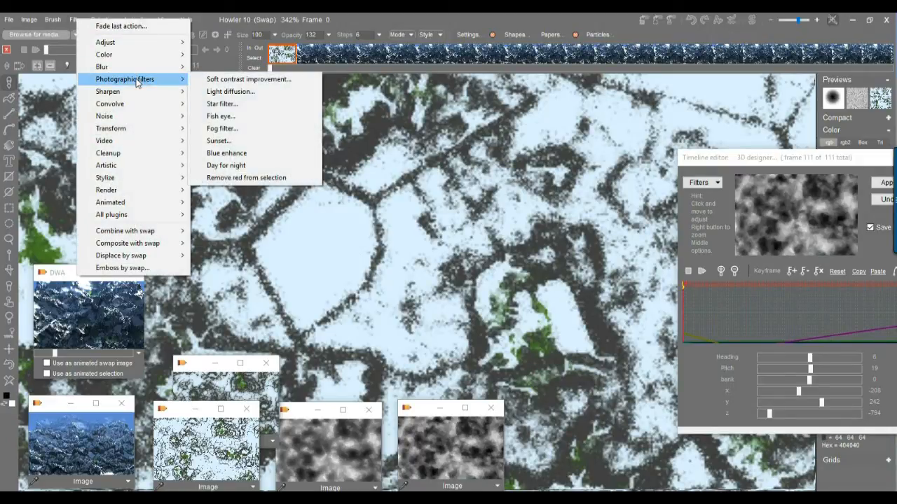
pyautogui.click(235, 81)
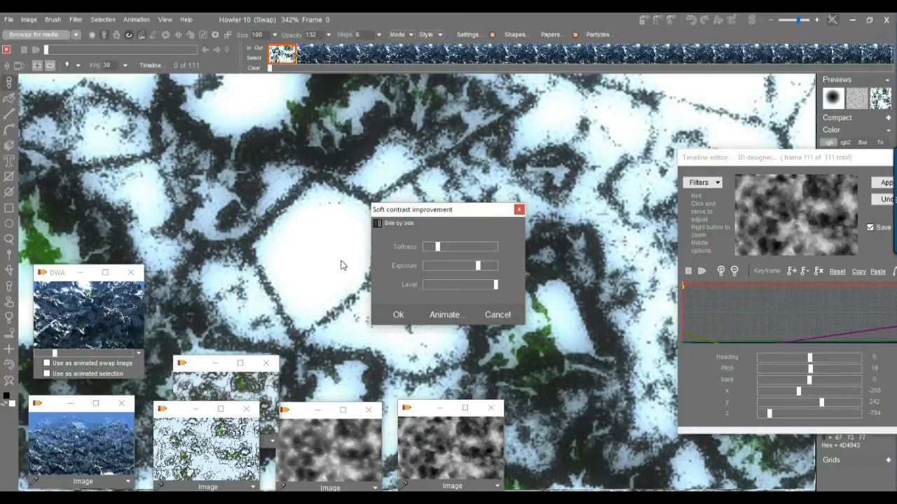
pyautogui.moveTo(415, 214); pyautogui.dragTo(143, 226)
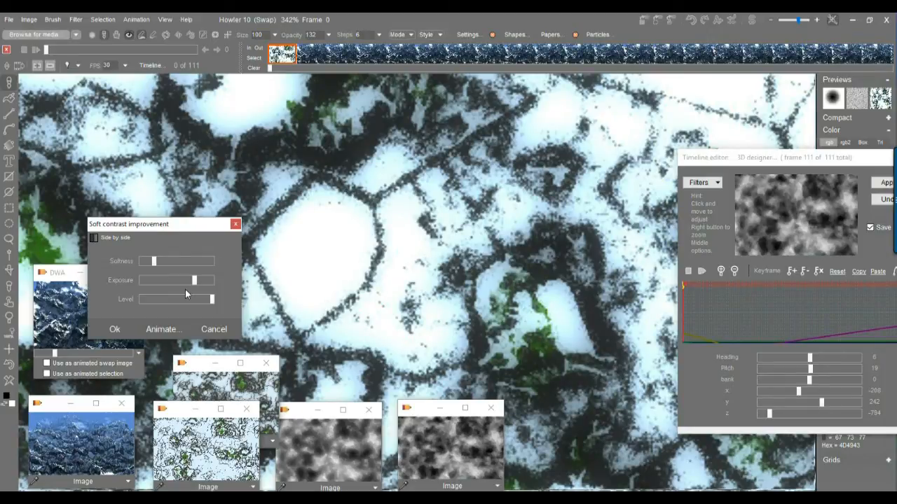
pyautogui.moveTo(195, 279)
pyautogui.mouseDown()
pyautogui.moveTo(165, 280)
pyautogui.moveTo(220, 279)
pyautogui.moveTo(170, 278)
pyautogui.moveTo(207, 283)
pyautogui.moveTo(195, 283)
pyautogui.mouseUp()
pyautogui.moveTo(154, 262); pyautogui.dragTo(178, 261)
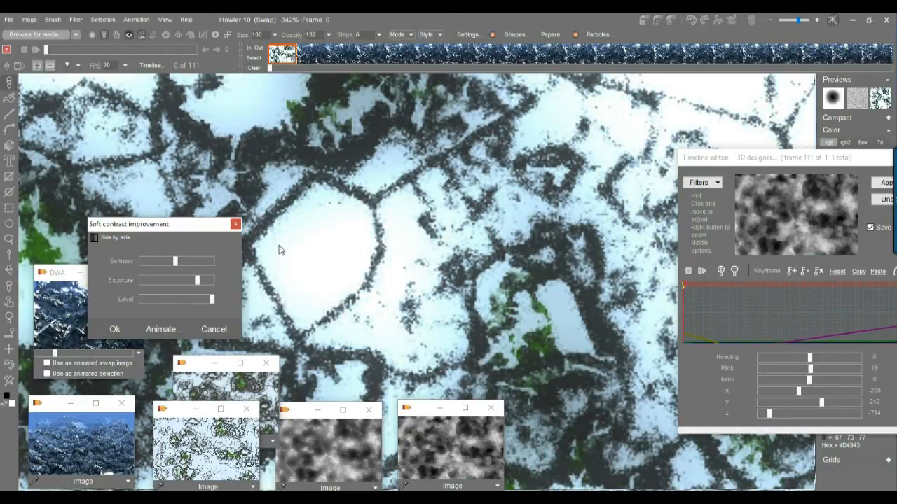
pyautogui.moveTo(168, 260)
pyautogui.mouseDown()
pyautogui.moveTo(148, 264)
pyautogui.moveTo(167, 264)
pyautogui.mouseUp()
pyautogui.moveTo(210, 299); pyautogui.dragTo(335, 321)
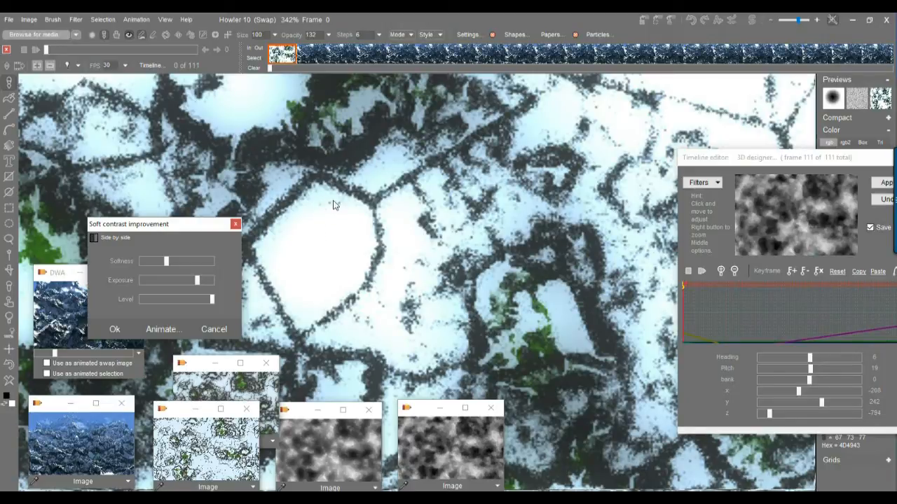
pyautogui.moveTo(197, 279); pyautogui.dragTo(153, 263)
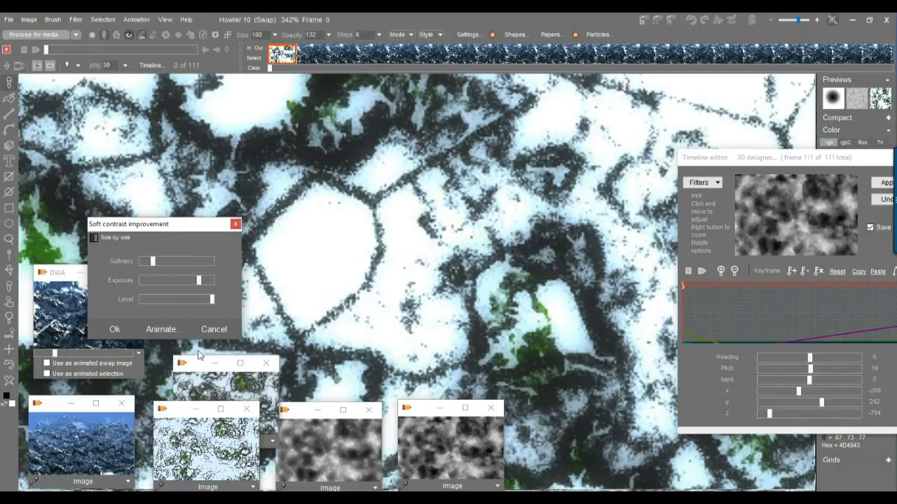
pyautogui.click(110, 329)
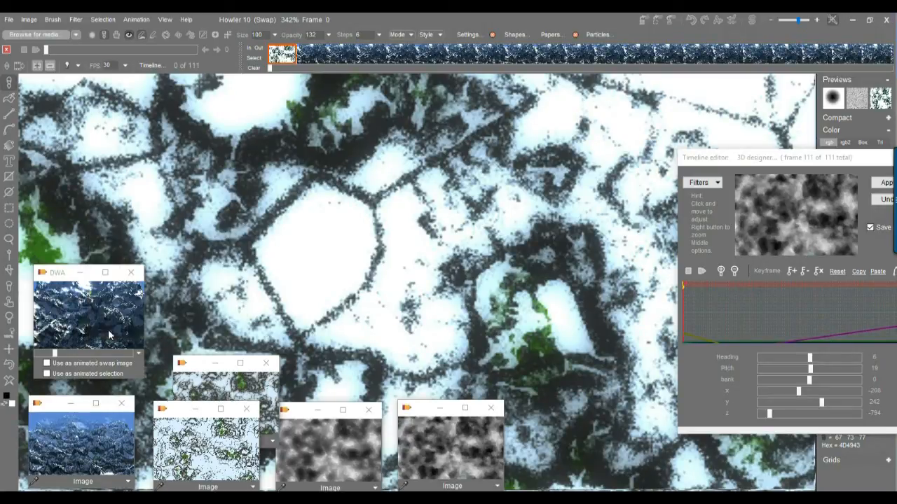
# Step: Try light diffusion and dark diffusion on the texture with a radius of 27
pyautogui.click(75, 19)
pyautogui.moveTo(128, 78)
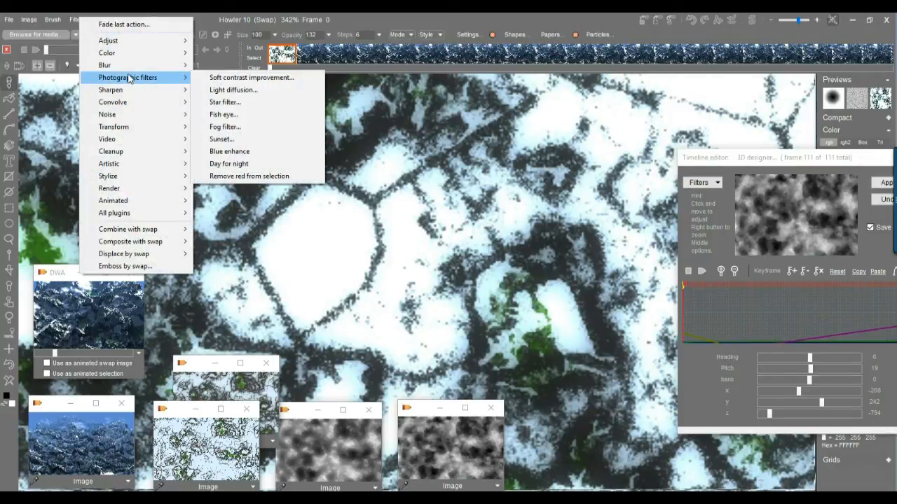
pyautogui.click(232, 90)
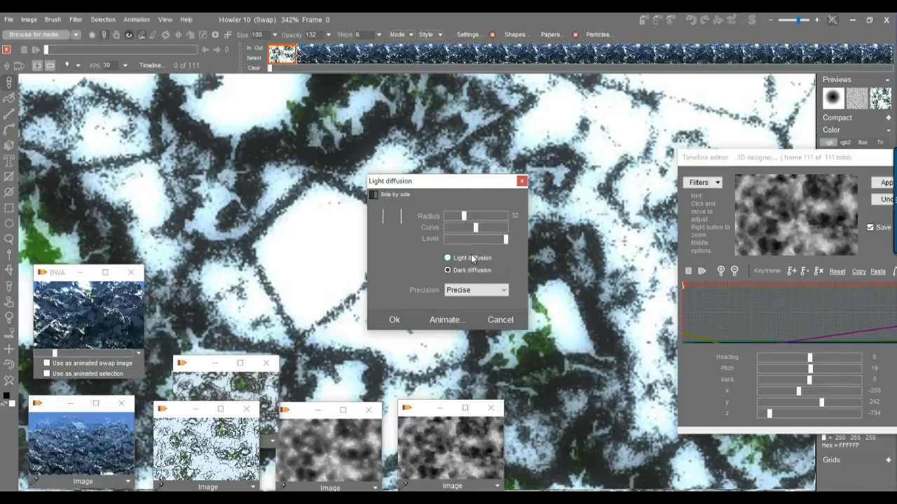
pyautogui.click(468, 258)
pyautogui.moveTo(457, 223); pyautogui.dragTo(461, 217)
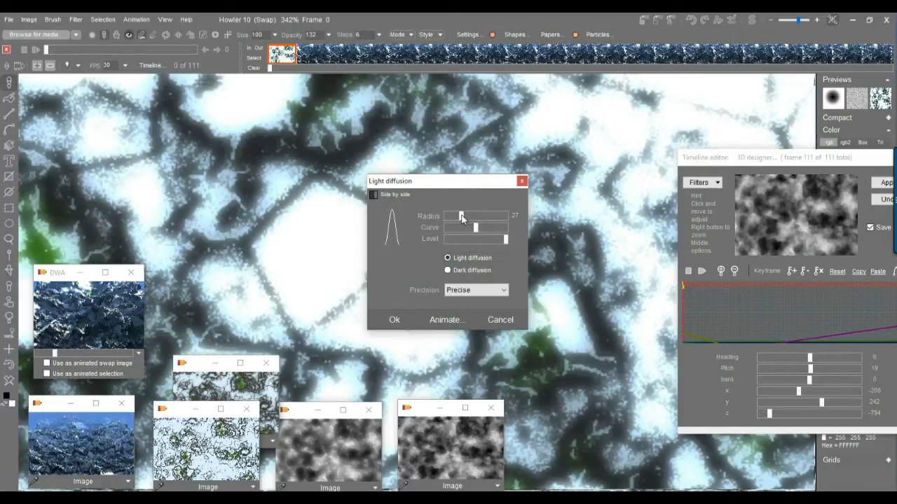
pyautogui.click(464, 272)
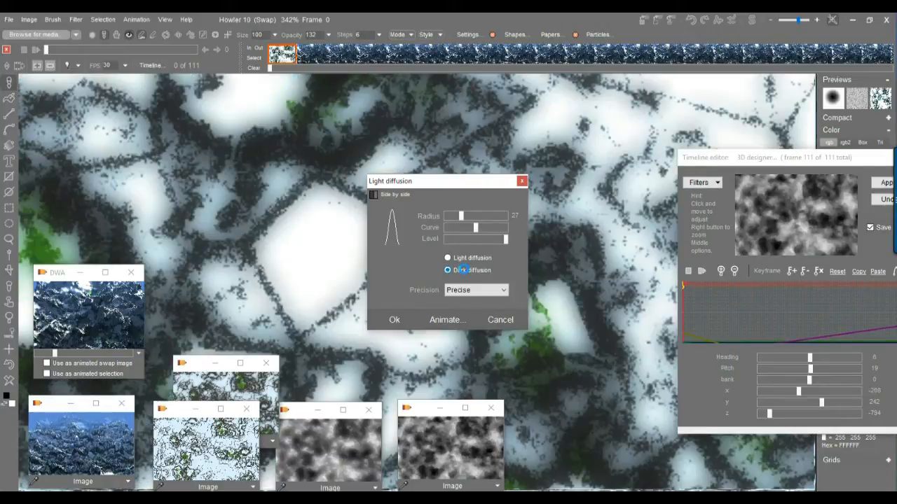
pyautogui.moveTo(446, 185); pyautogui.dragTo(374, 201)
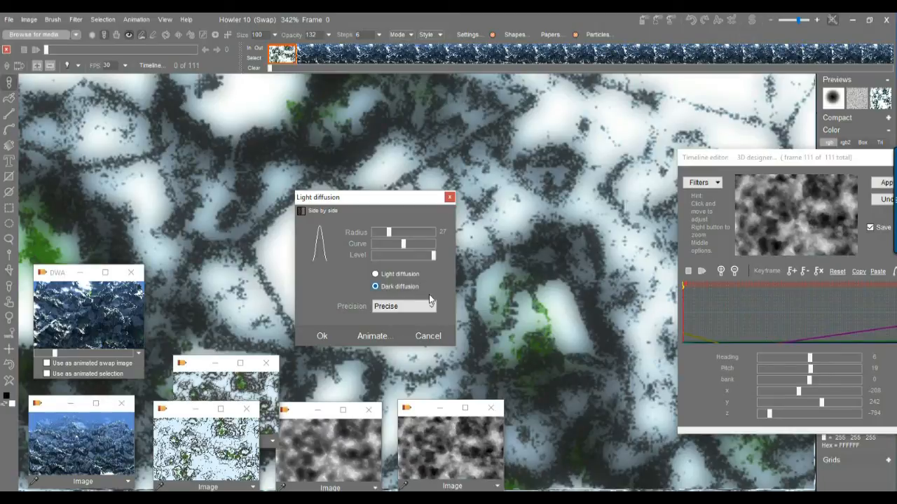
pyautogui.click(429, 336)
# Step: Look through the timeline editor's filter list for the light and dark diffusion filters
pyautogui.click(710, 183)
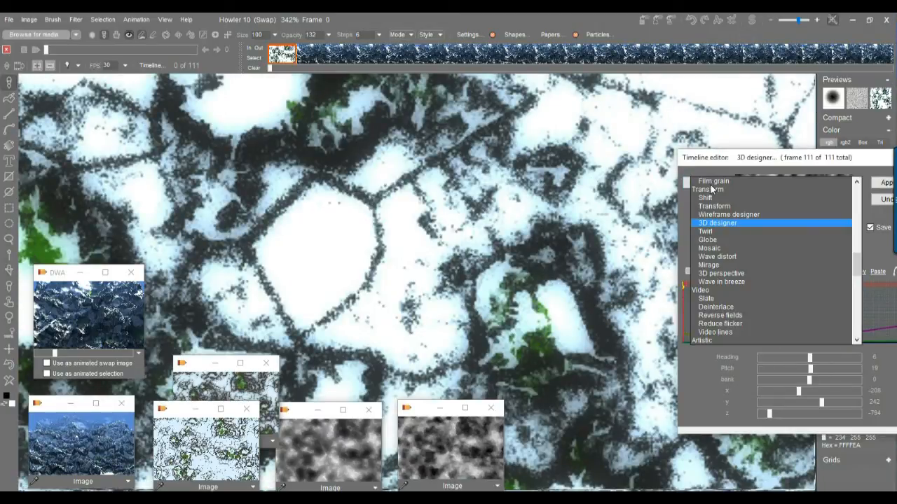
pyautogui.moveTo(862, 268); pyautogui.dragTo(863, 234)
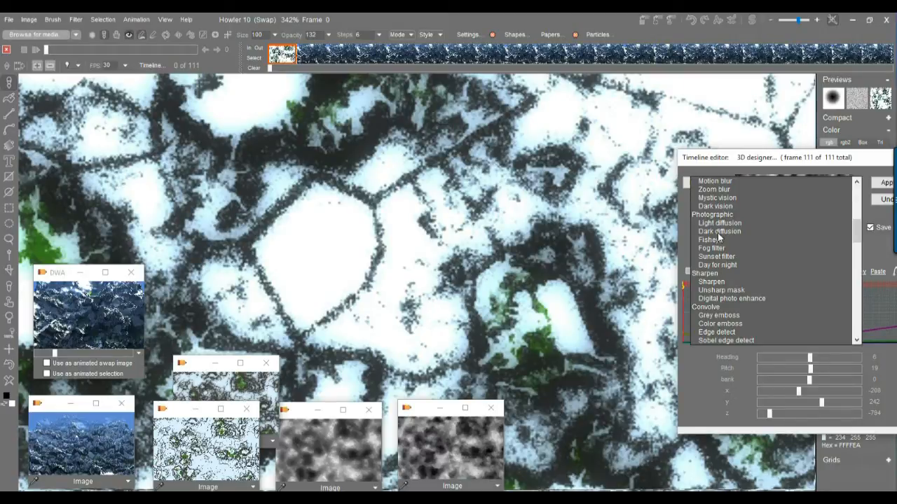
pyautogui.click(101, 17)
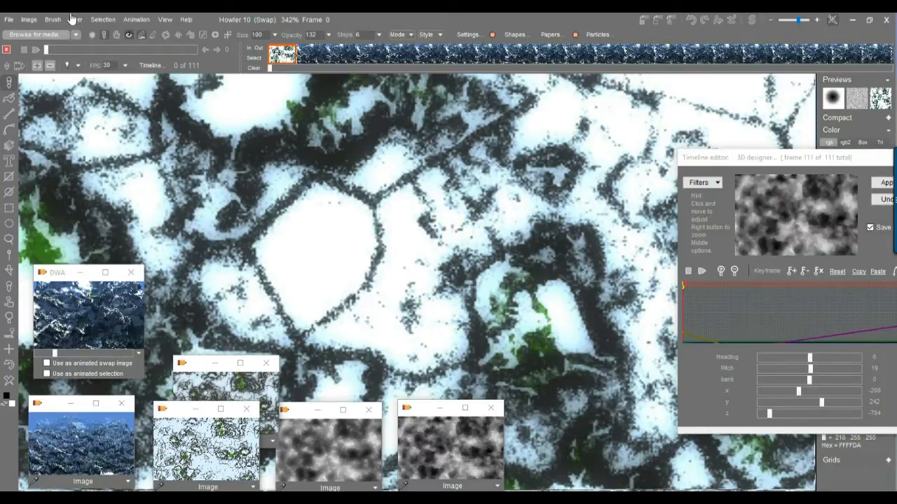
pyautogui.click(74, 19)
pyautogui.moveTo(125, 77)
pyautogui.click(262, 88)
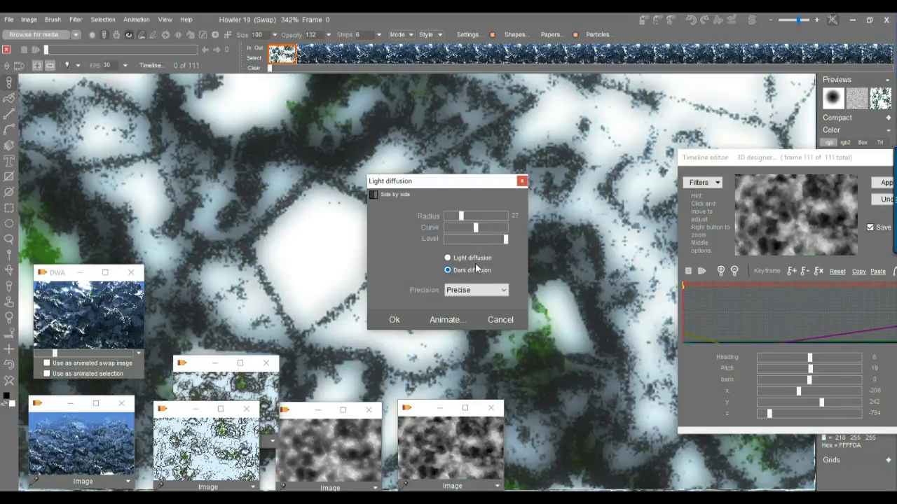
pyautogui.moveTo(412, 187); pyautogui.dragTo(122, 216)
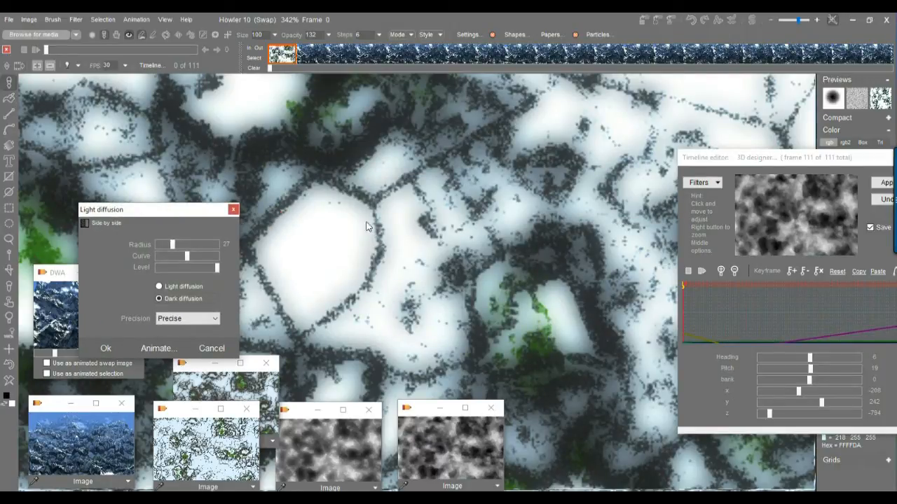
pyautogui.click(212, 349)
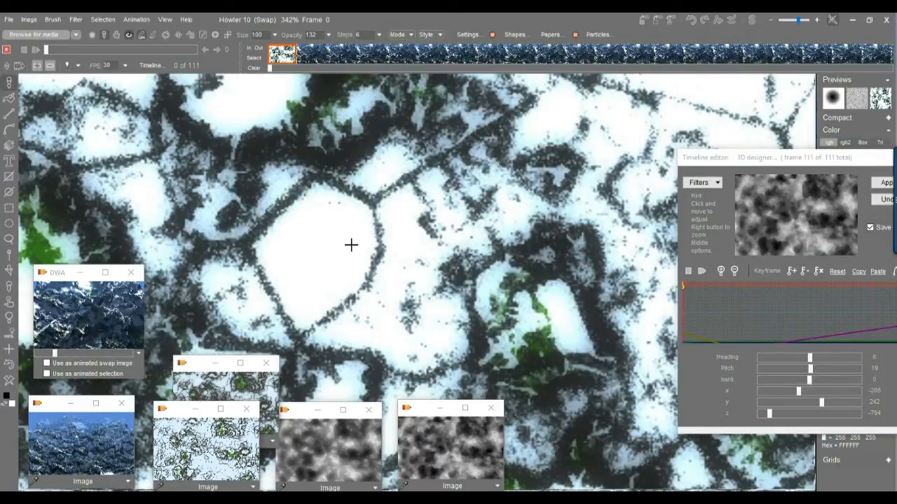
# Step: Apply dark diffusion to the texture with a radius of 75, level at about half and Precise precision
pyautogui.scroll(5, 344, 209)
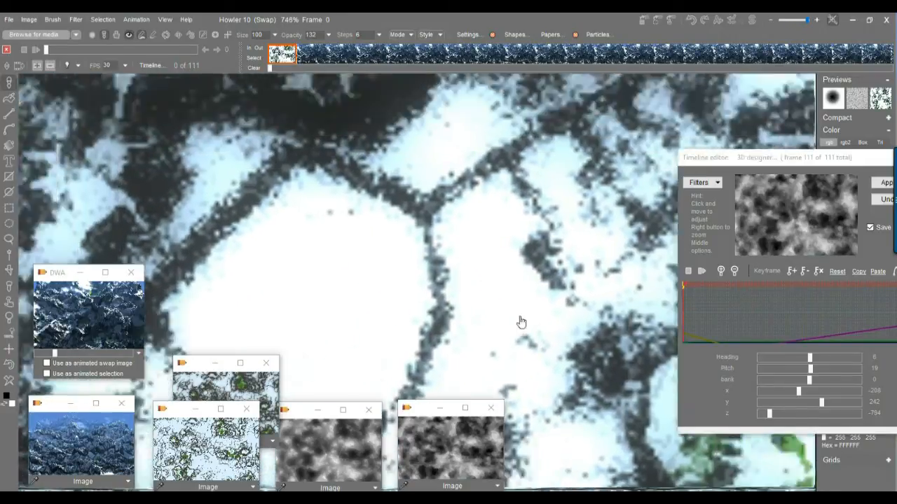
pyautogui.moveTo(520, 322); pyautogui.dragTo(561, 330)
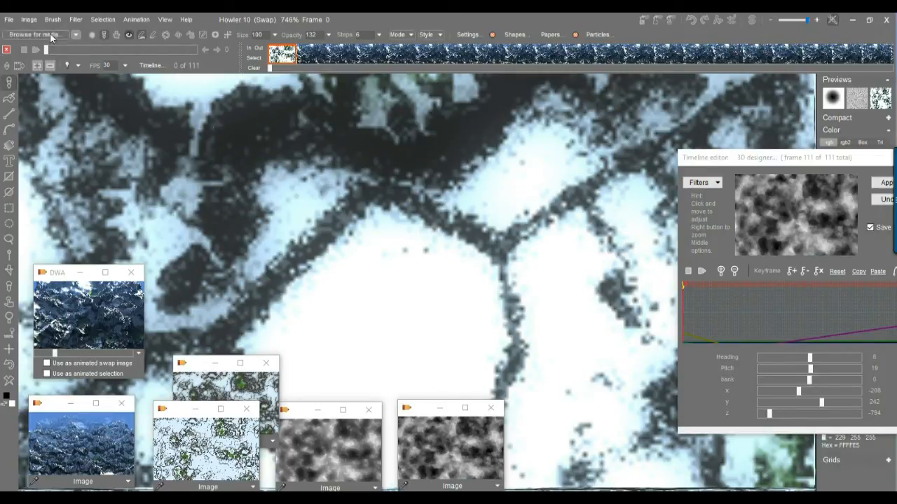
pyautogui.click(75, 19)
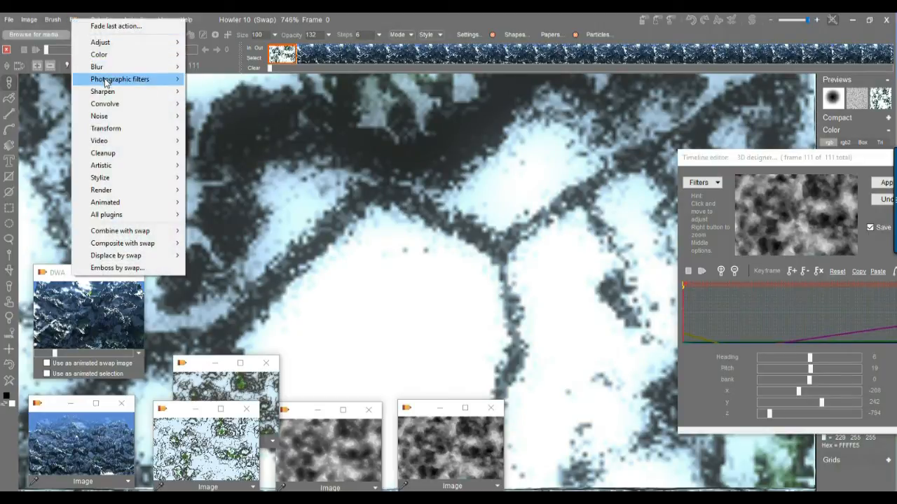
pyautogui.moveTo(108, 82)
pyautogui.click(235, 93)
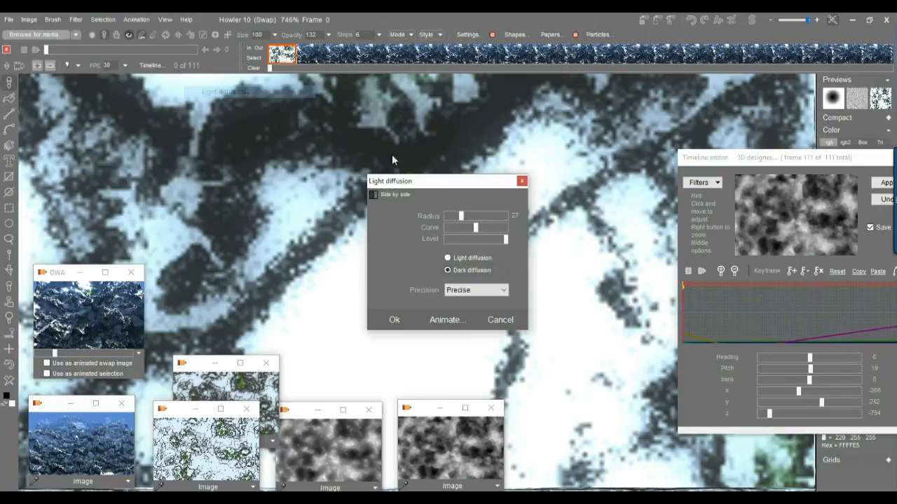
pyautogui.moveTo(464, 220); pyautogui.dragTo(488, 218)
pyautogui.moveTo(469, 186); pyautogui.dragTo(235, 171)
pyautogui.moveTo(255, 201); pyautogui.dragTo(225, 203)
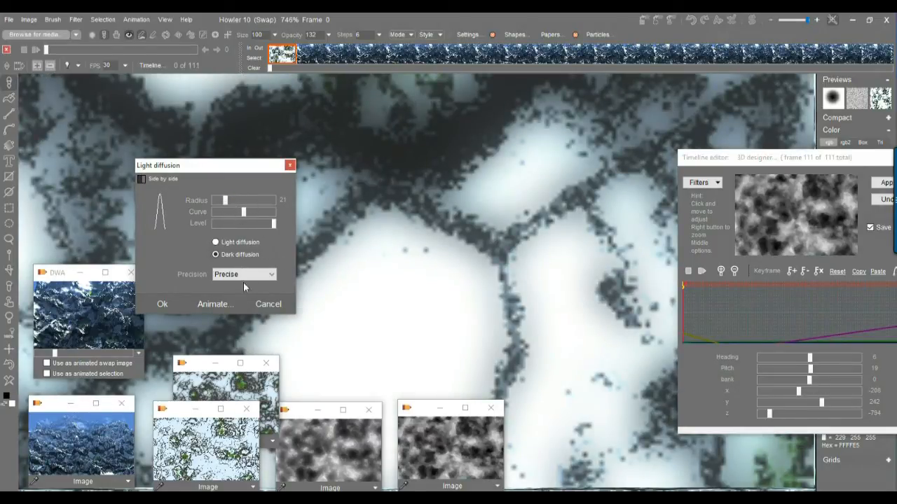
pyautogui.moveTo(238, 227); pyautogui.dragTo(294, 241)
pyautogui.click(263, 201)
pyautogui.moveTo(261, 204); pyautogui.dragTo(259, 204)
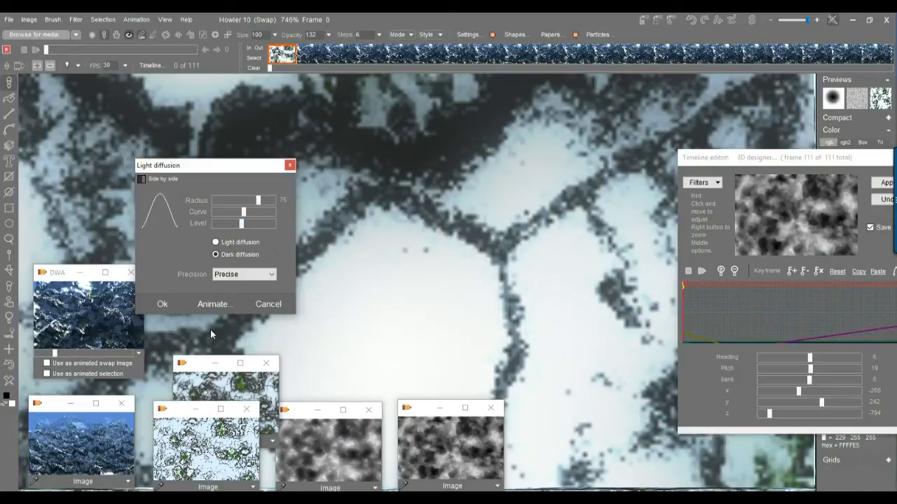
pyautogui.click(162, 304)
# Step: Set up a second dark diffusion with a radius of 27, the curve near its minimum and a slightly lowered level
pyautogui.click(76, 20)
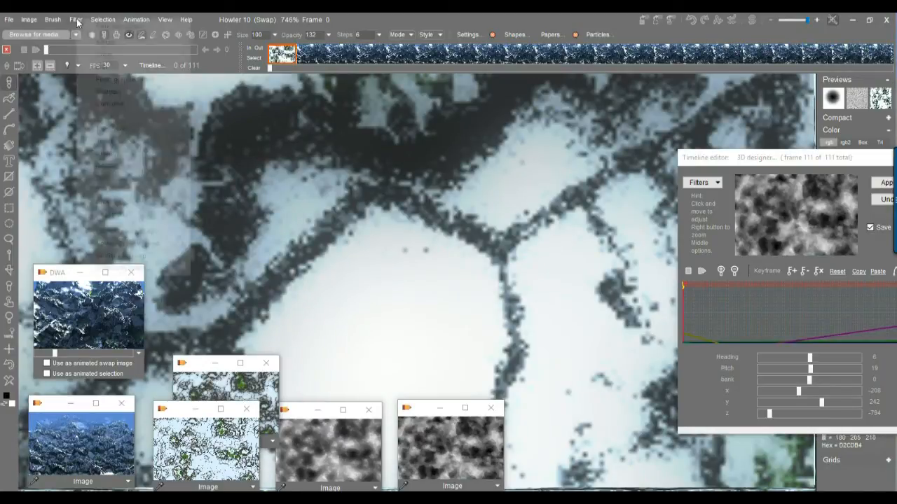
pyautogui.moveTo(116, 79)
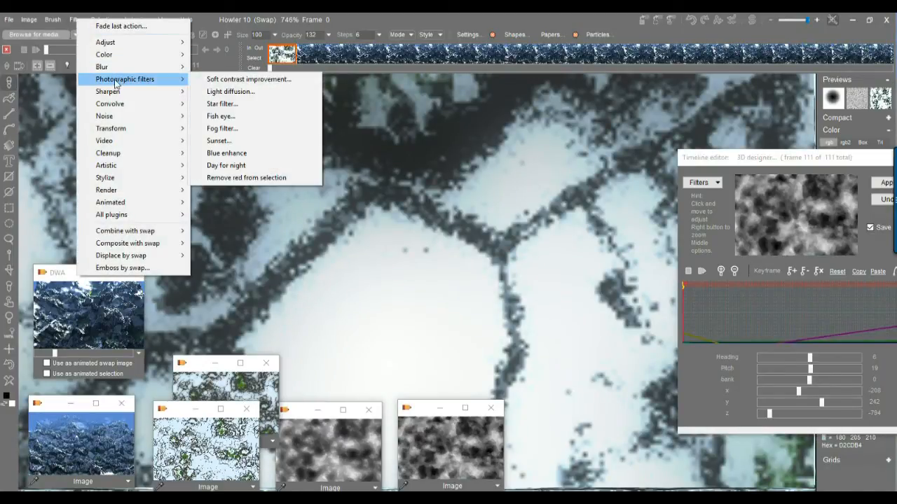
pyautogui.click(224, 91)
pyautogui.moveTo(489, 218); pyautogui.dragTo(462, 219)
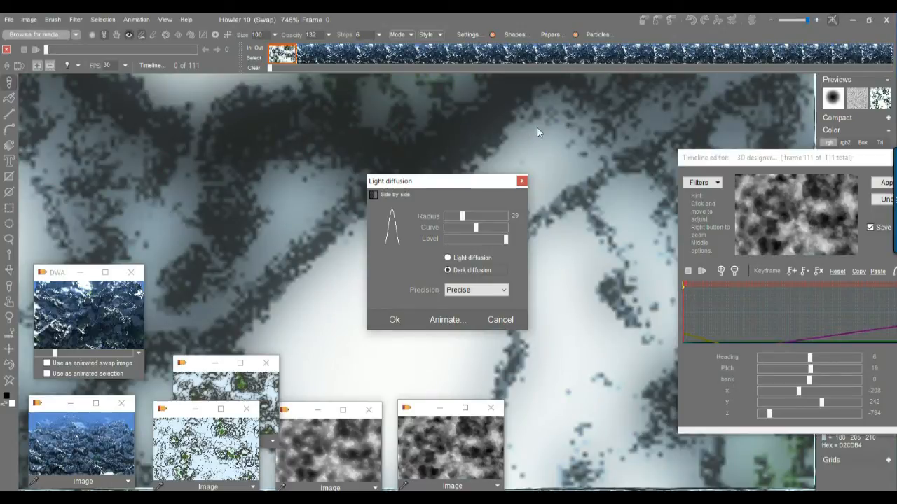
pyautogui.moveTo(463, 216)
pyautogui.mouseDown()
pyautogui.moveTo(451, 217)
pyautogui.moveTo(462, 221)
pyautogui.mouseUp()
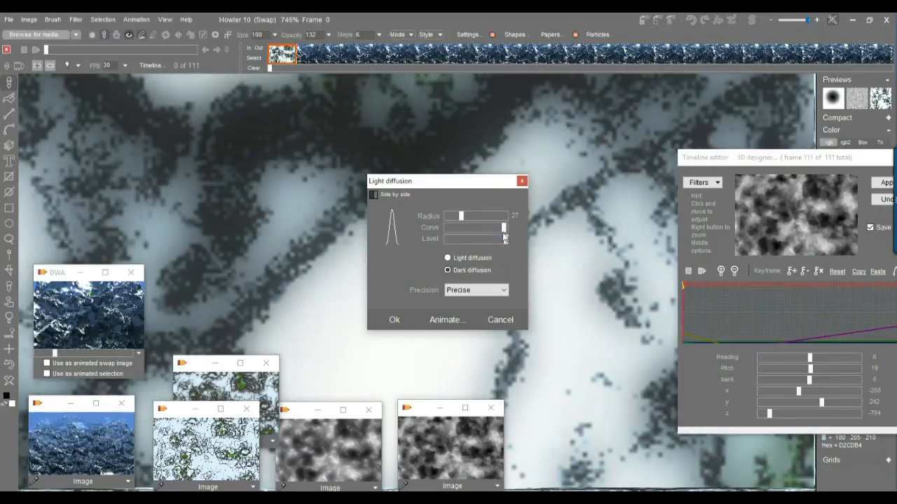
pyautogui.moveTo(488, 228); pyautogui.dragTo(463, 227)
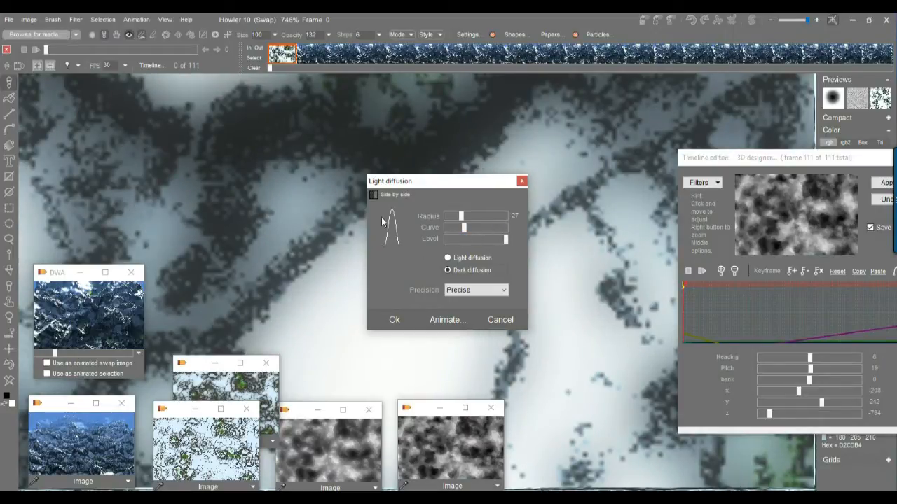
pyautogui.moveTo(471, 226)
pyautogui.mouseDown()
pyautogui.moveTo(495, 231)
pyautogui.moveTo(457, 235)
pyautogui.mouseUp()
pyautogui.moveTo(505, 239); pyautogui.dragTo(497, 242)
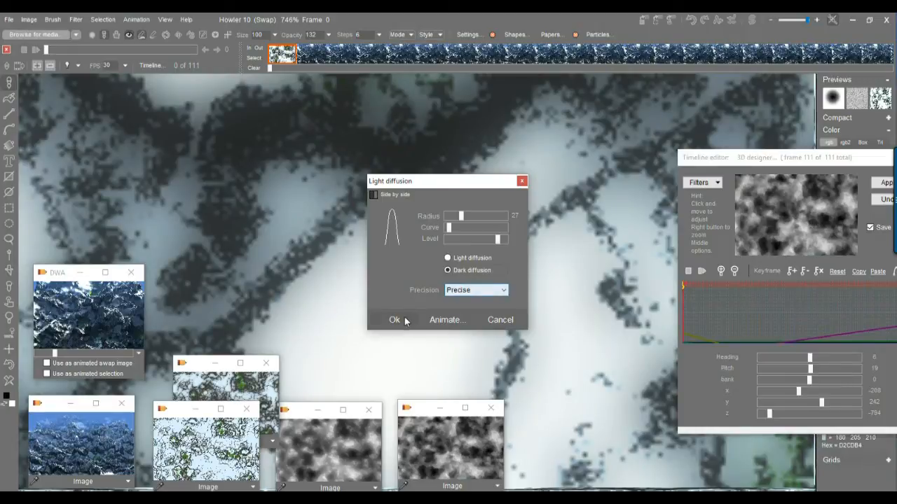
# Step: Try Approximate precision, raise the curve slightly, and apply the dark diffusion with Precise precision
pyautogui.click(465, 292)
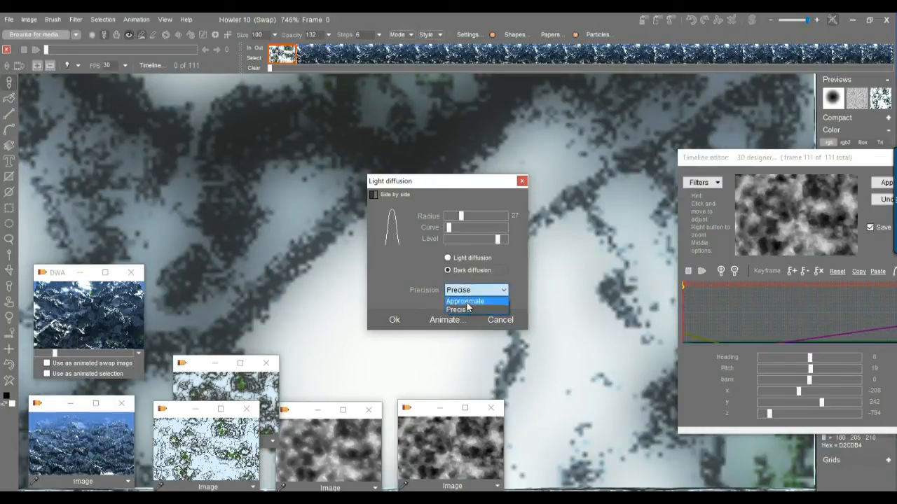
pyautogui.click(466, 301)
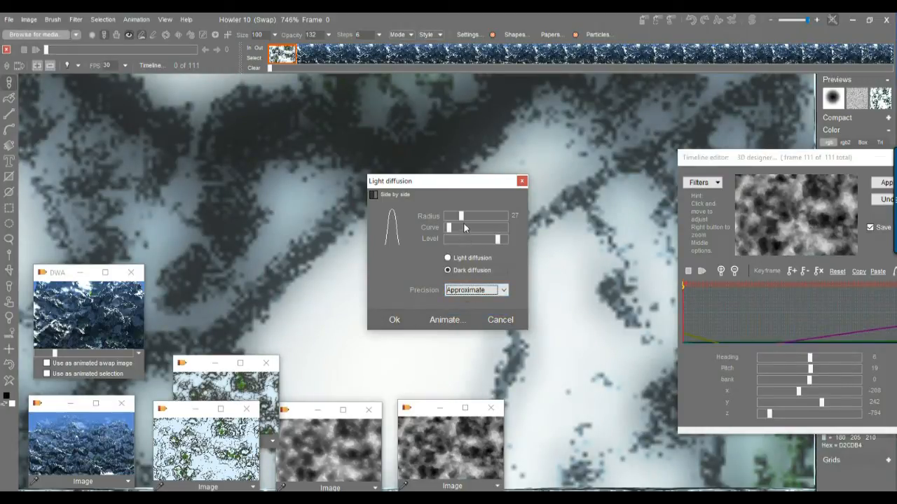
pyautogui.moveTo(452, 232); pyautogui.dragTo(458, 232)
pyautogui.click(468, 290)
pyautogui.click(464, 311)
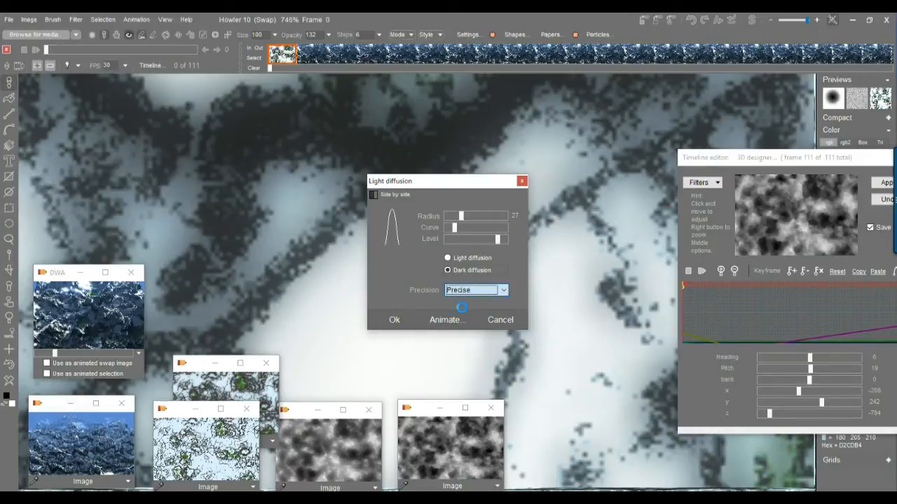
pyautogui.click(394, 320)
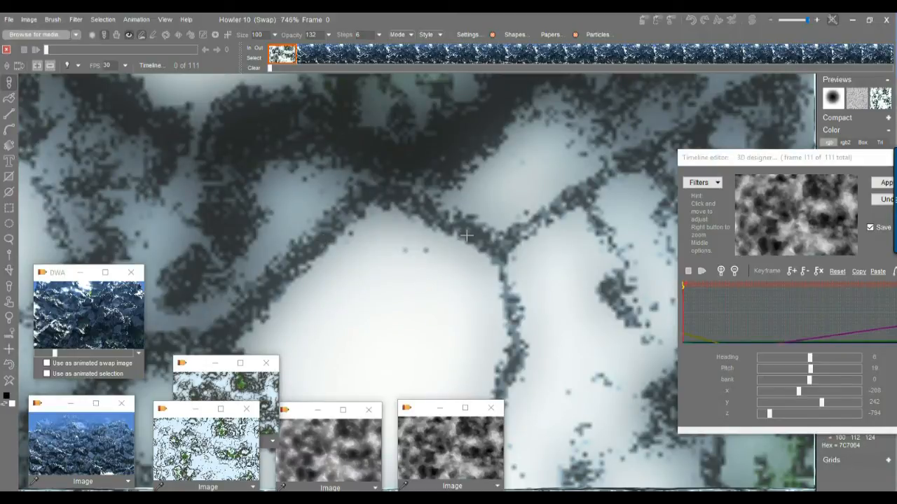
# Step: Store a copy of the diffused texture and place its preview just above the other stored texture images
pyautogui.scroll(-1, 411, 250)
pyautogui.scroll(-8, 411, 251)
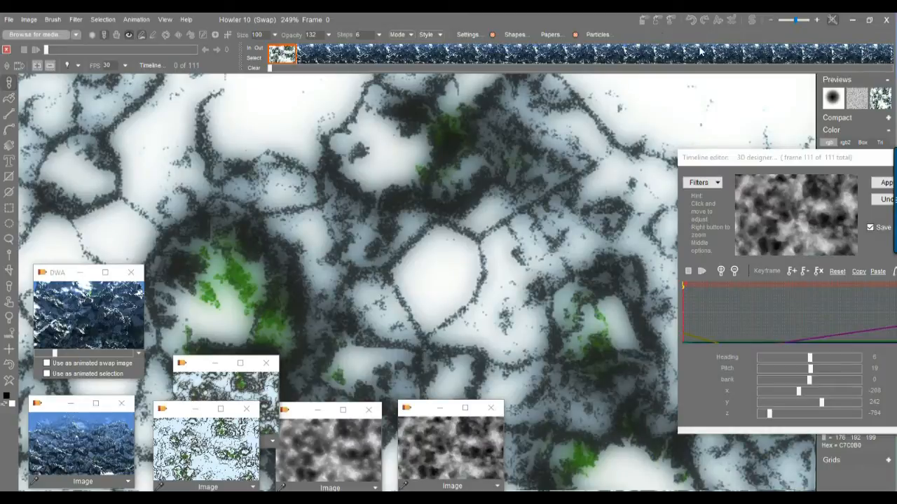
pyautogui.click(29, 19)
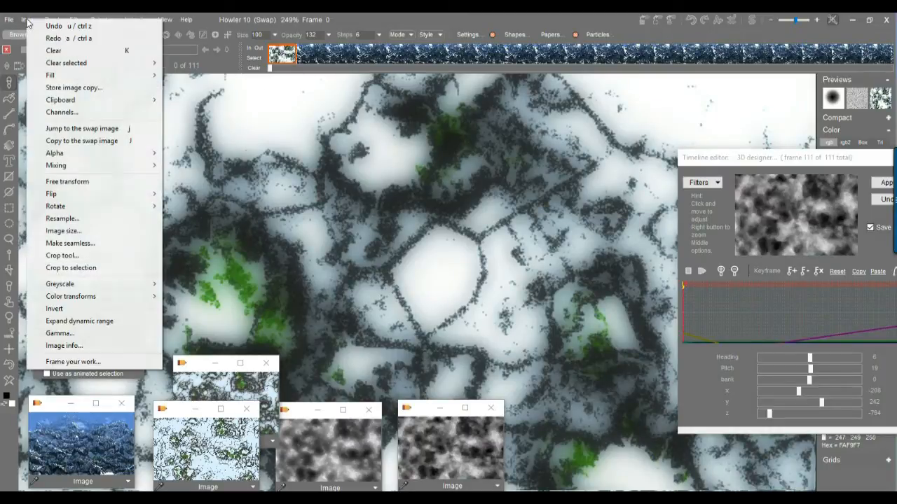
pyautogui.click(74, 87)
pyautogui.moveTo(57, 428); pyautogui.dragTo(179, 302)
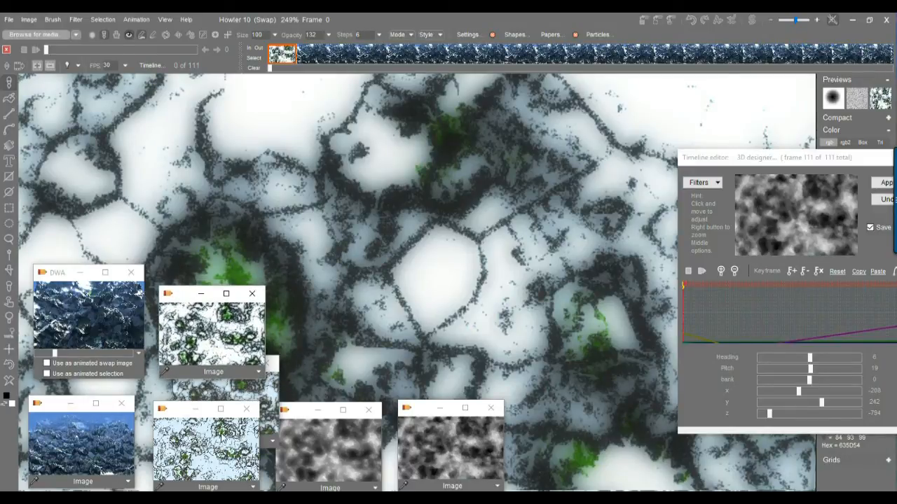
# Step: Compare the stored original and softened textures with the newly stored dark-diffused texture
pyautogui.click(211, 440)
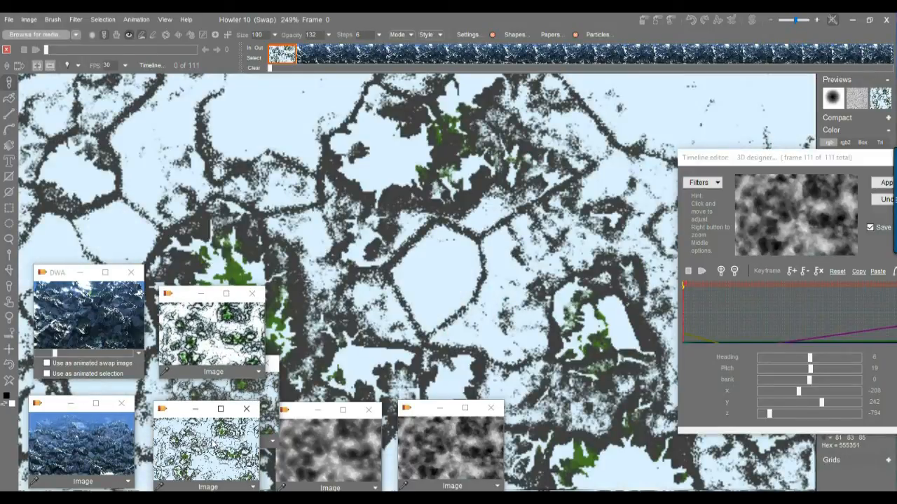
pyautogui.click(254, 387)
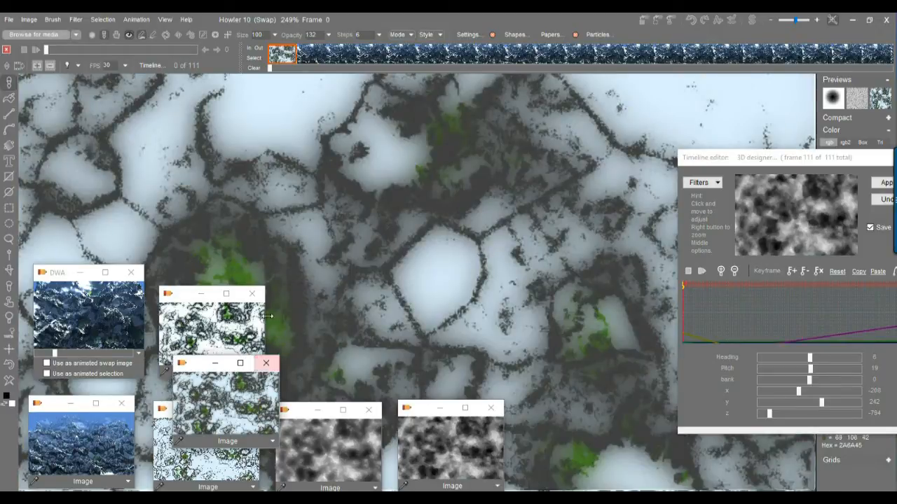
pyautogui.click(223, 319)
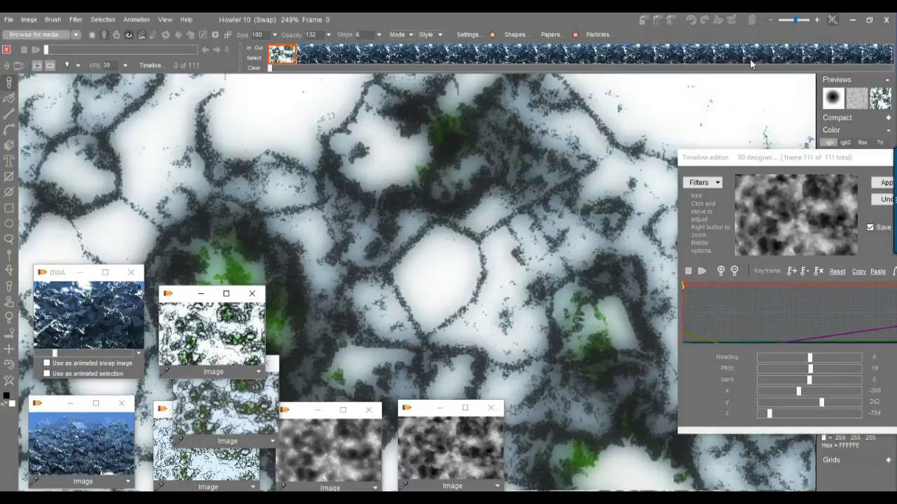
# Step: Load the dark-diffused texture into the main image and the stored greyscale height map into the swap image
pyautogui.click(751, 21)
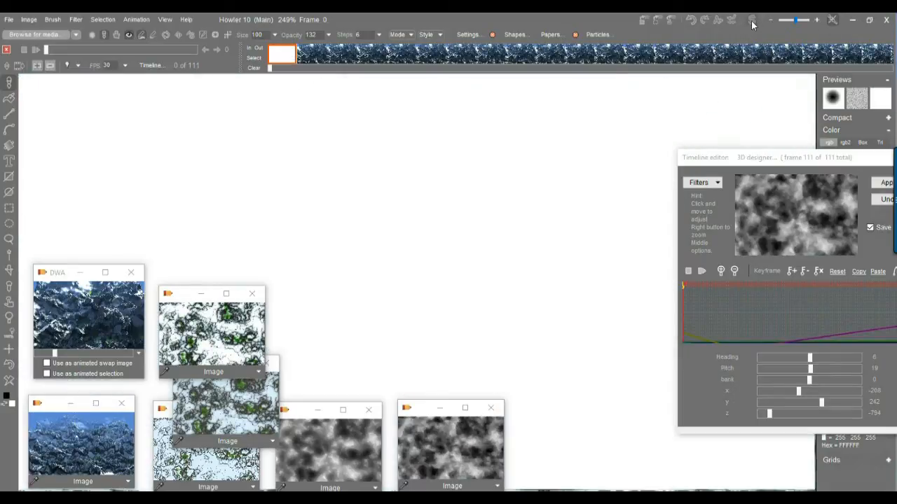
pyautogui.click(189, 321)
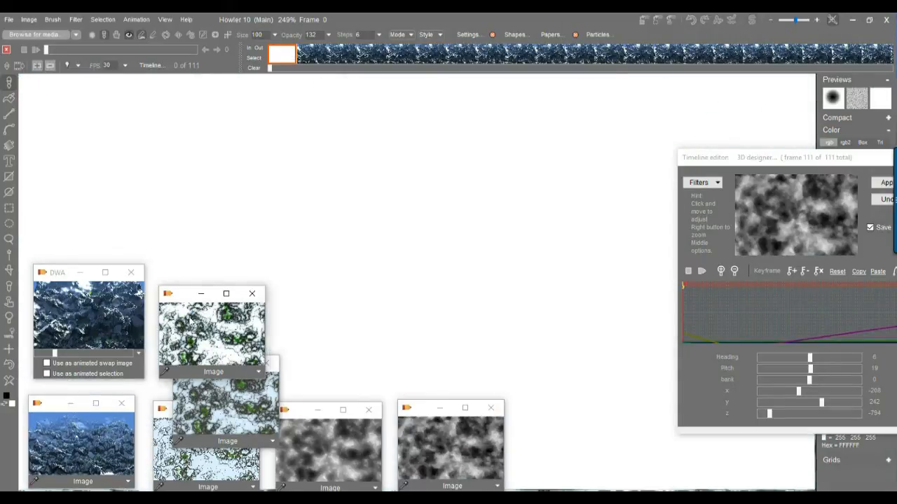
pyautogui.doubleClick(189, 321)
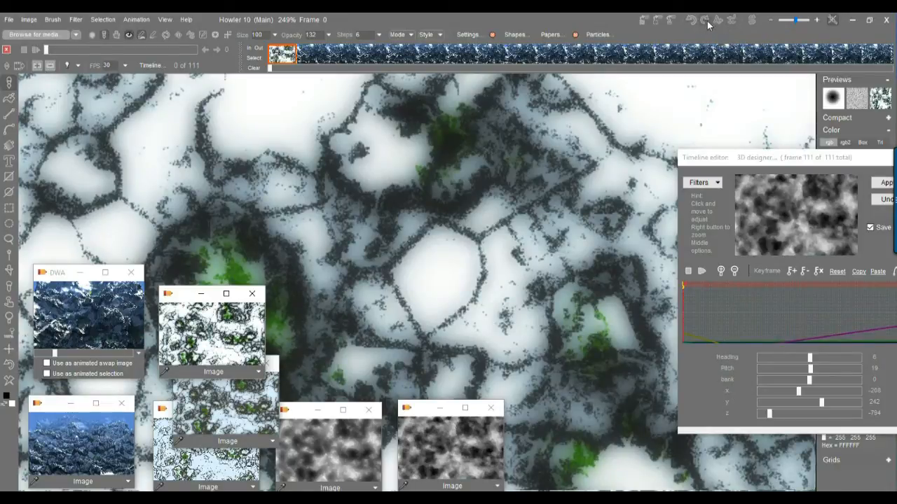
pyautogui.click(748, 22)
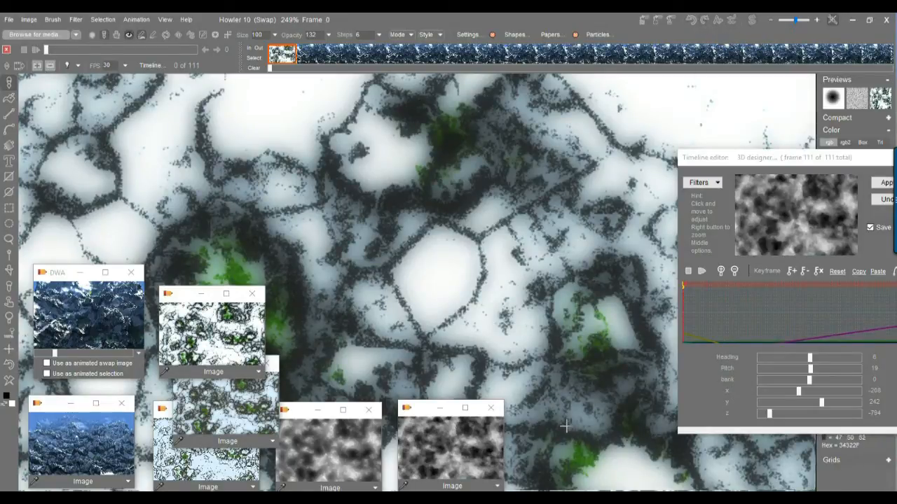
pyautogui.doubleClick(446, 451)
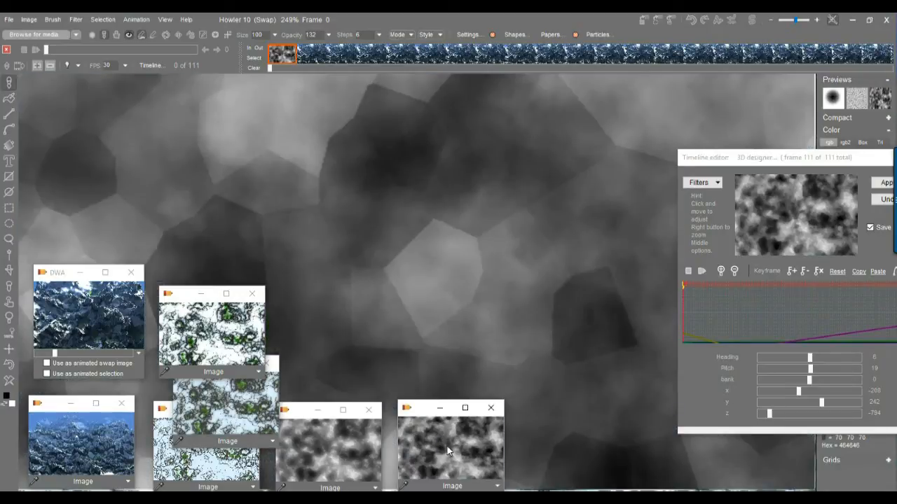
# Step: Undo the timeline editor's rendered 3D Designer animation
pyautogui.moveTo(795, 158); pyautogui.dragTo(766, 144)
pyautogui.click(864, 185)
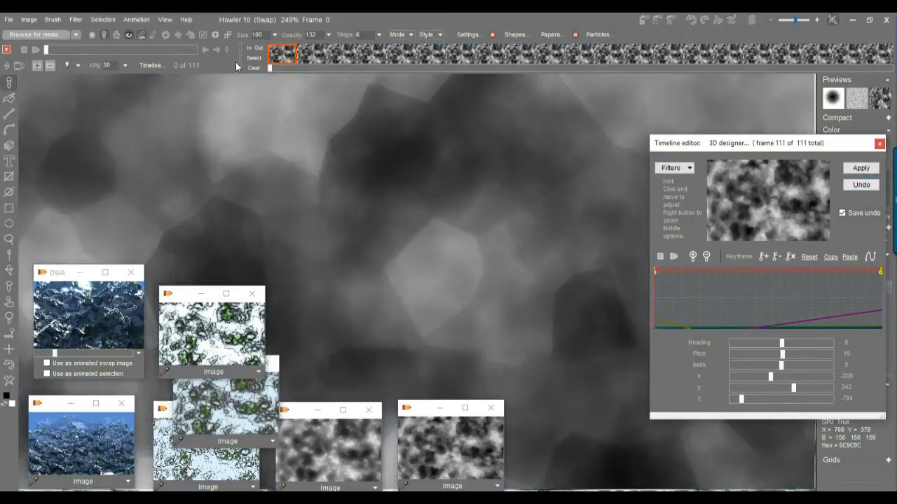
pyautogui.moveTo(61, 49)
pyautogui.mouseDown()
pyautogui.moveTo(186, 52)
pyautogui.moveTo(50, 53)
pyautogui.mouseUp()
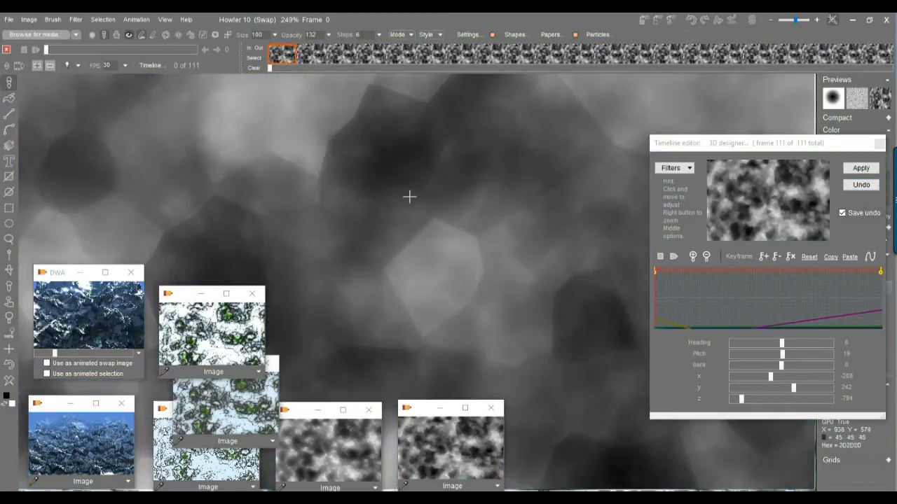
# Step: Open the 3D Designer on the greyscale height map and shift the terrain along Z to adjust the framing of the mountains
pyautogui.scroll(-4, 457, 235)
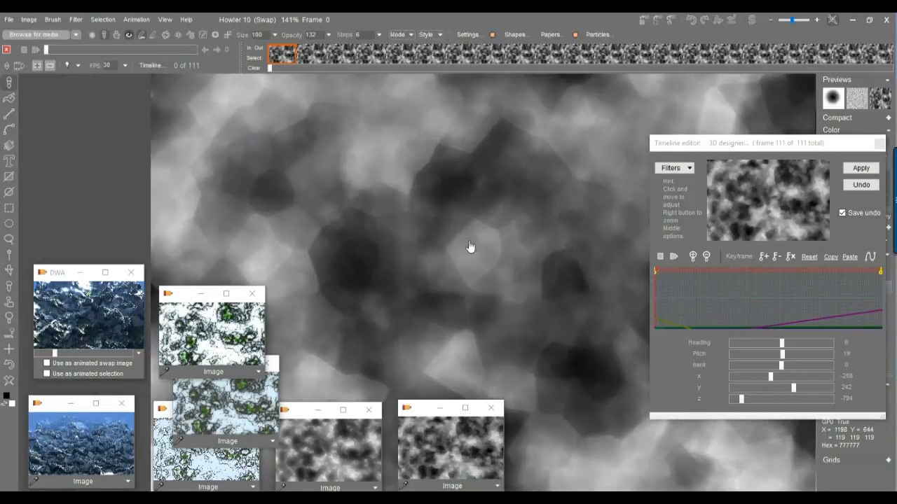
pyautogui.moveTo(470, 247); pyautogui.dragTo(428, 206)
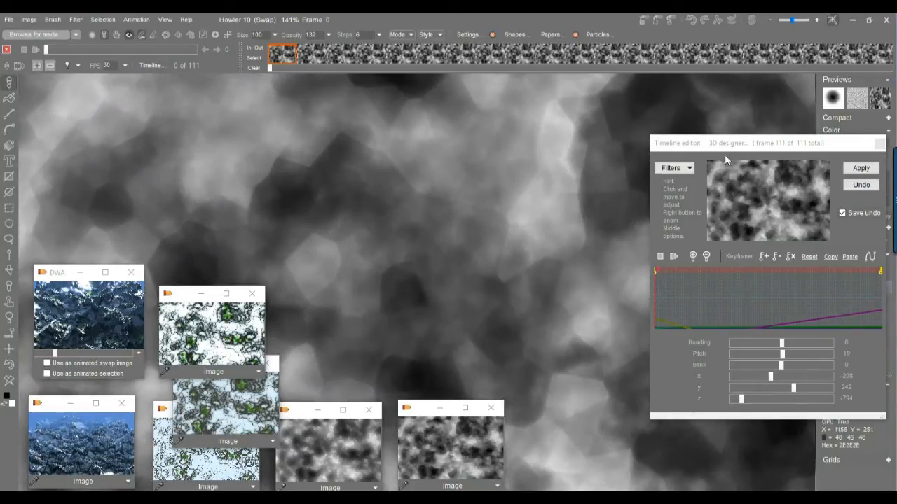
pyautogui.click(76, 19)
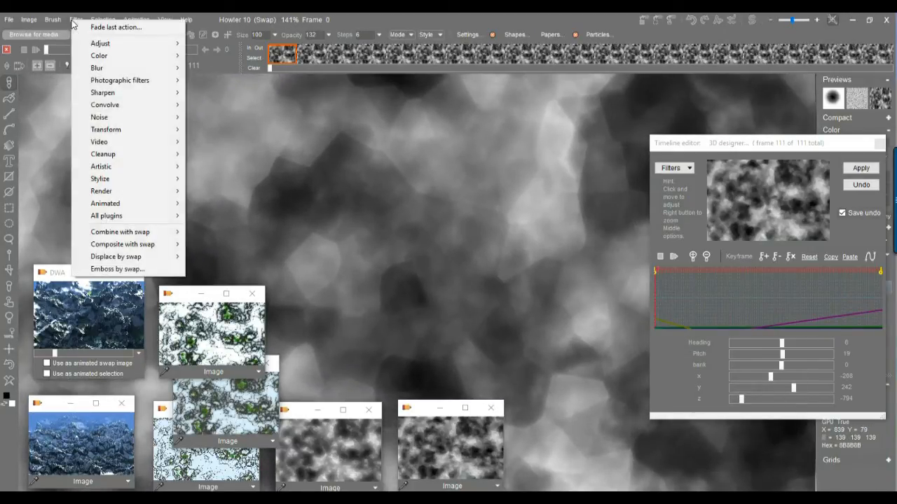
pyautogui.moveTo(117, 130)
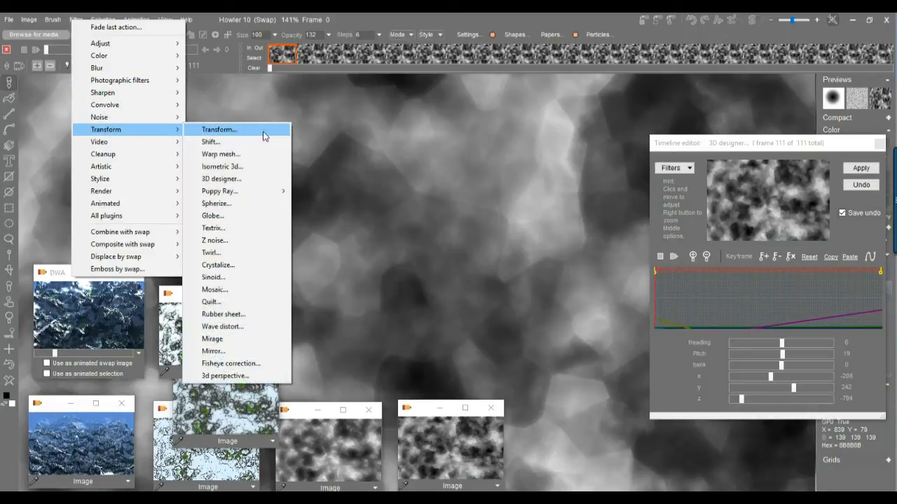
pyautogui.click(238, 180)
pyautogui.moveTo(387, 91); pyautogui.dragTo(124, 100)
pyautogui.moveTo(93, 191); pyautogui.dragTo(3, 191)
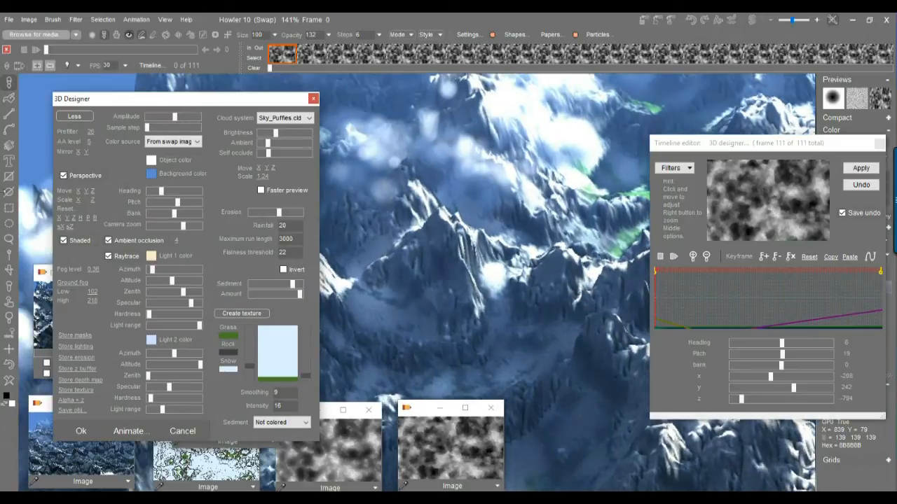
pyautogui.moveTo(113, 104); pyautogui.dragTo(649, 84)
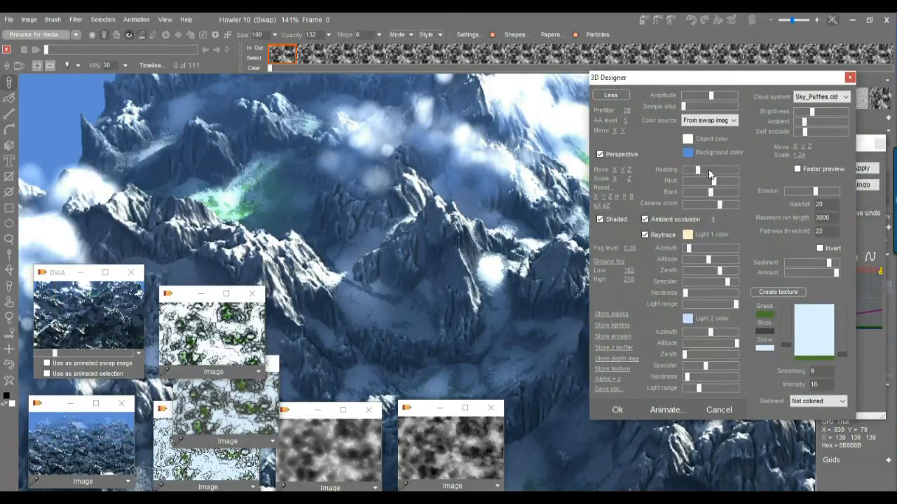
pyautogui.moveTo(632, 170); pyautogui.dragTo(836, 145)
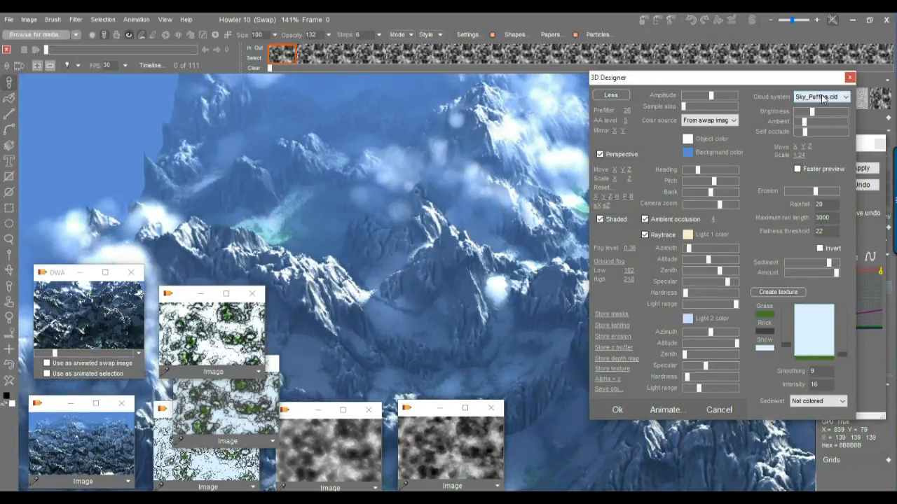
# Step: Set the cloud system to None, reduce the fog level to about 0.3, and turn off ambient occlusion
pyautogui.click(823, 97)
pyautogui.click(817, 107)
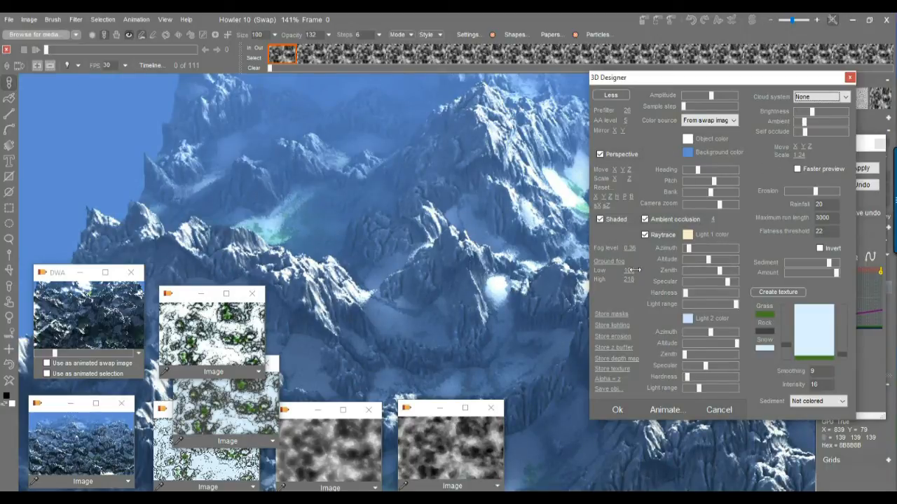
pyautogui.moveTo(629, 248); pyautogui.dragTo(597, 247)
pyautogui.click(662, 219)
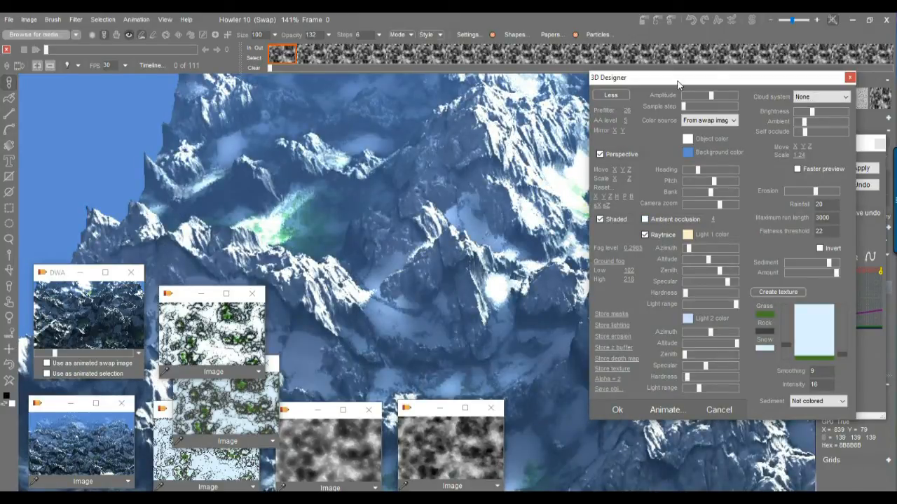
# Step: Shift the terrain along X and Y, then raise light 2's range slightly and lower its specular level
pyautogui.moveTo(613, 170); pyautogui.dragTo(457, 179)
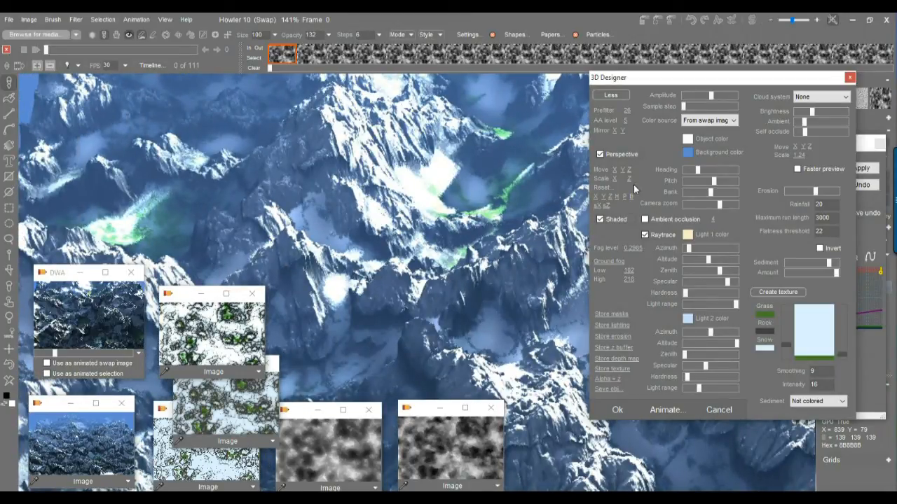
pyautogui.moveTo(624, 170); pyautogui.dragTo(343, 310)
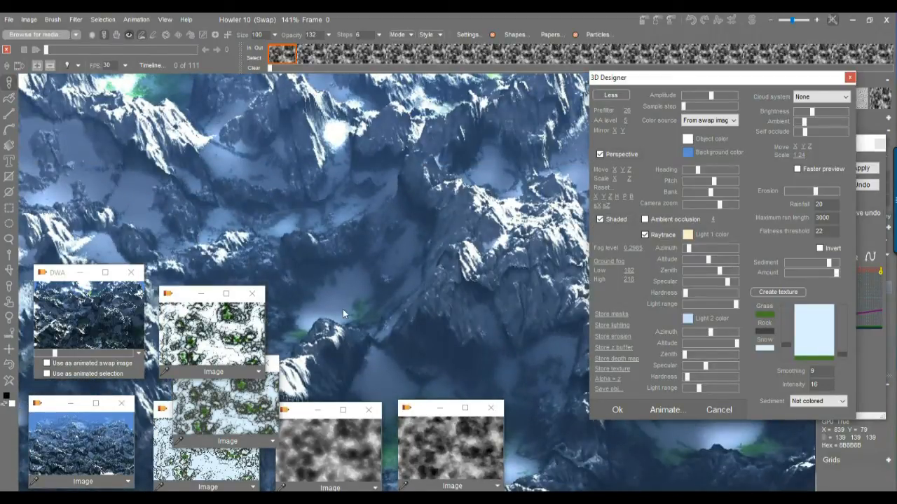
pyautogui.moveTo(707, 387); pyautogui.dragTo(707, 392)
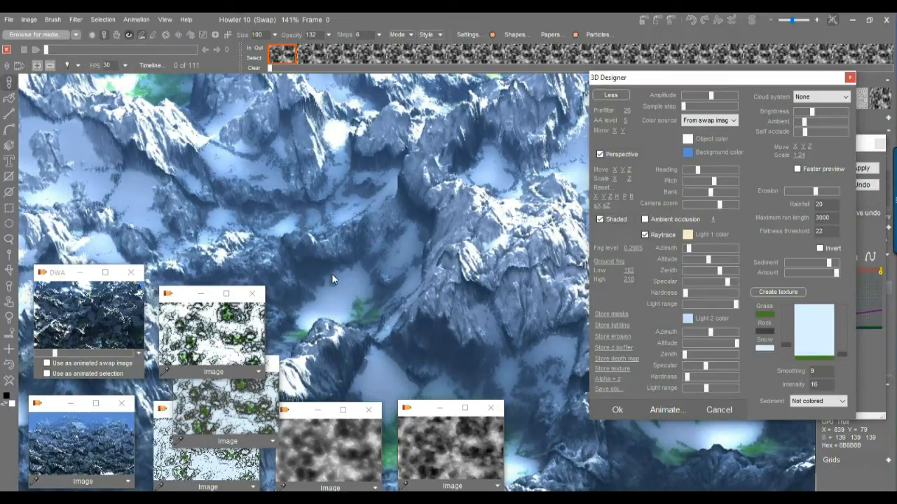
pyautogui.moveTo(706, 367); pyautogui.dragTo(693, 367)
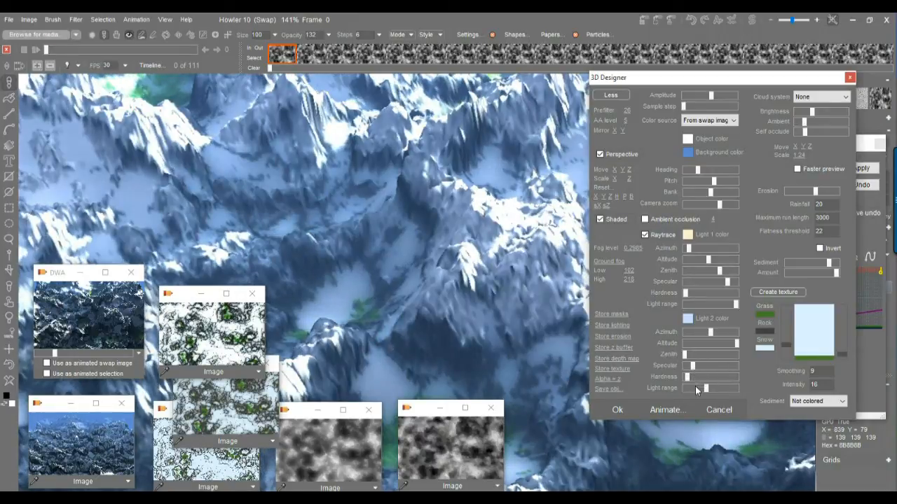
# Step: Reposition the terrain along X, Y and Z for a closer view, then slightly lower the sediment and reduce the erosion
pyautogui.moveTo(616, 171); pyautogui.dragTo(463, 180)
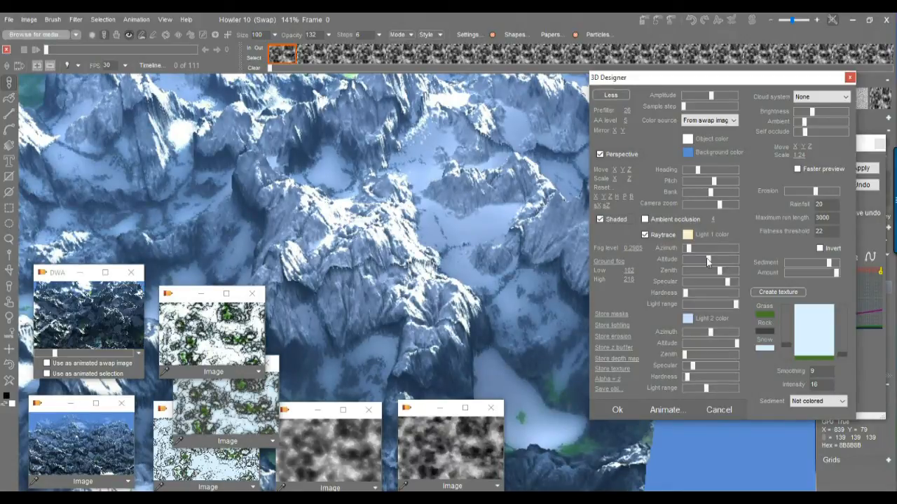
pyautogui.moveTo(631, 172); pyautogui.dragTo(98, 240)
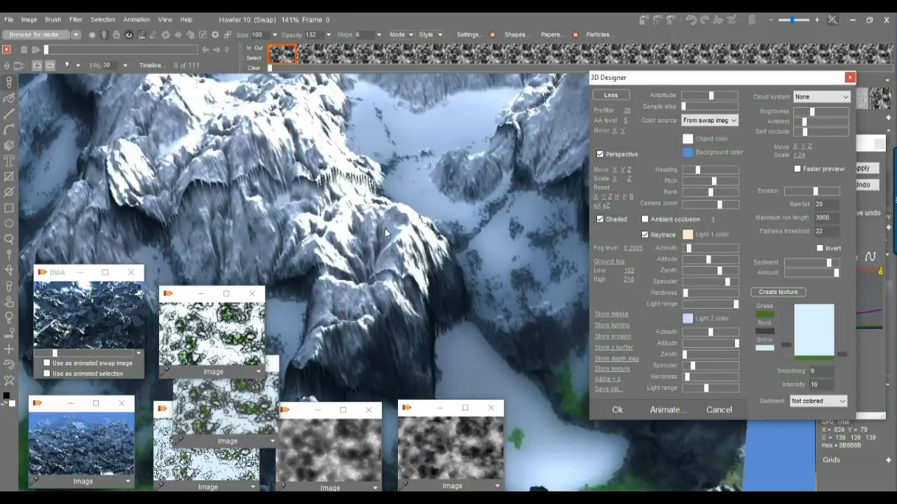
pyautogui.moveTo(623, 170); pyautogui.dragTo(553, 230)
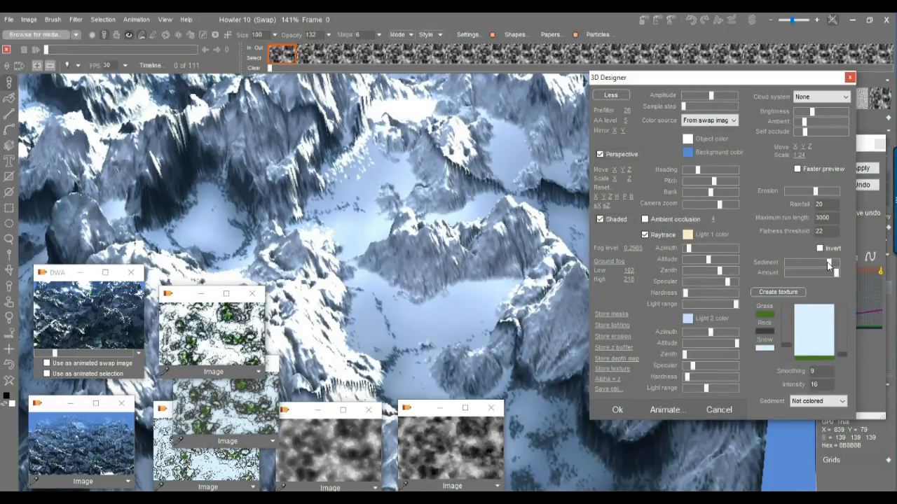
pyautogui.moveTo(826, 262)
pyautogui.mouseDown()
pyautogui.moveTo(791, 271)
pyautogui.moveTo(828, 263)
pyautogui.moveTo(813, 273)
pyautogui.moveTo(841, 274)
pyautogui.moveTo(827, 281)
pyautogui.moveTo(841, 274)
pyautogui.moveTo(822, 270)
pyautogui.mouseUp()
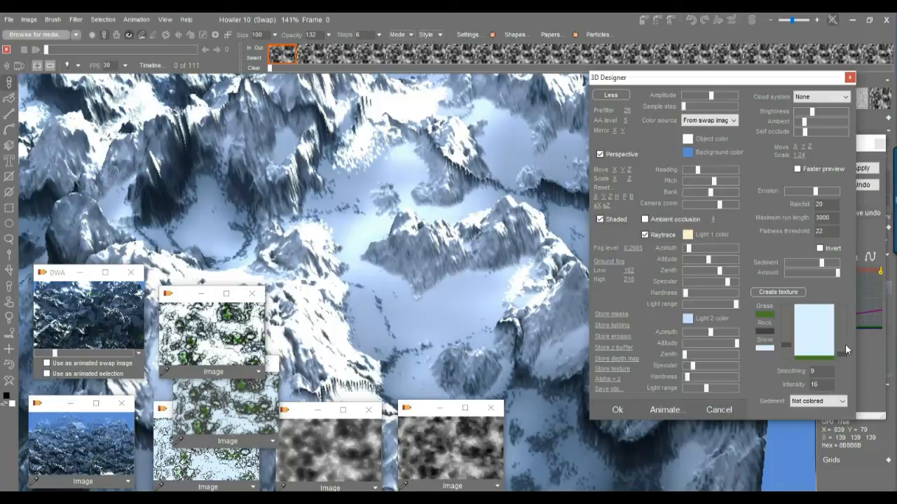
pyautogui.moveTo(815, 191); pyautogui.dragTo(796, 197)
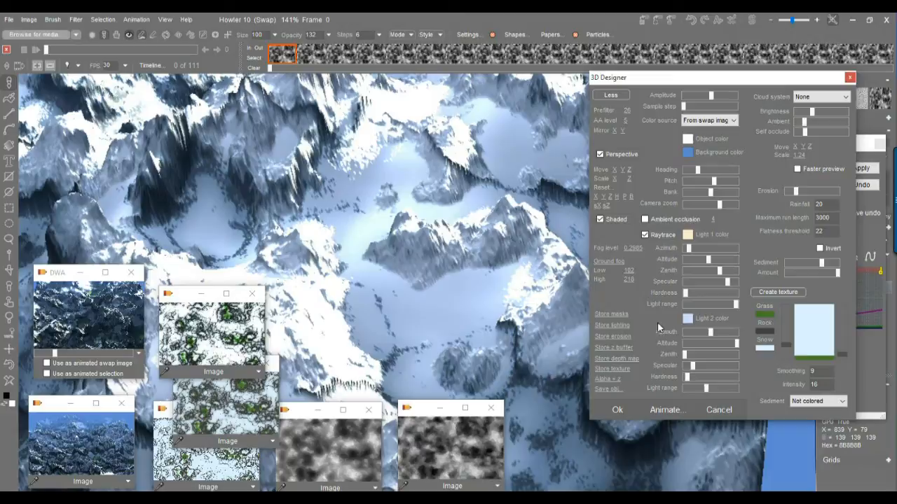
# Step: Reframe the landscape by shifting the terrain along X and Y and slightly lowering the camera pitch
pyautogui.moveTo(614, 172); pyautogui.dragTo(685, 329)
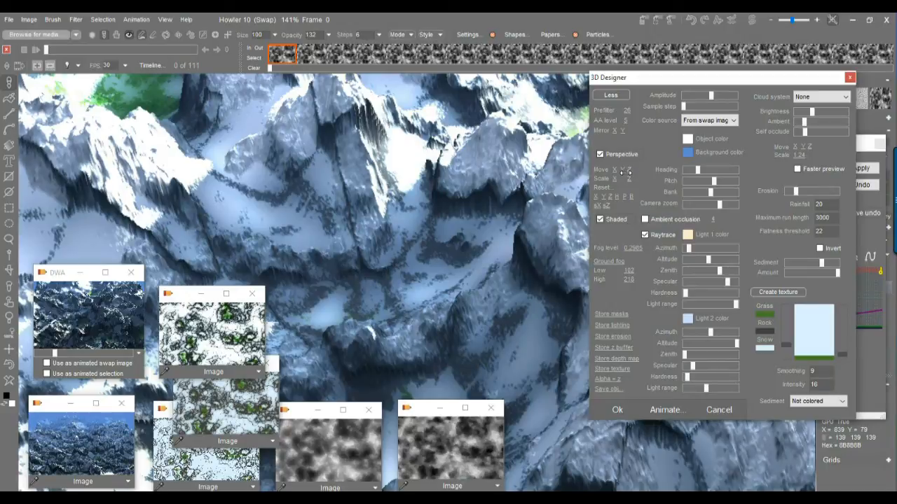
pyautogui.moveTo(621, 169); pyautogui.dragTo(500, 202)
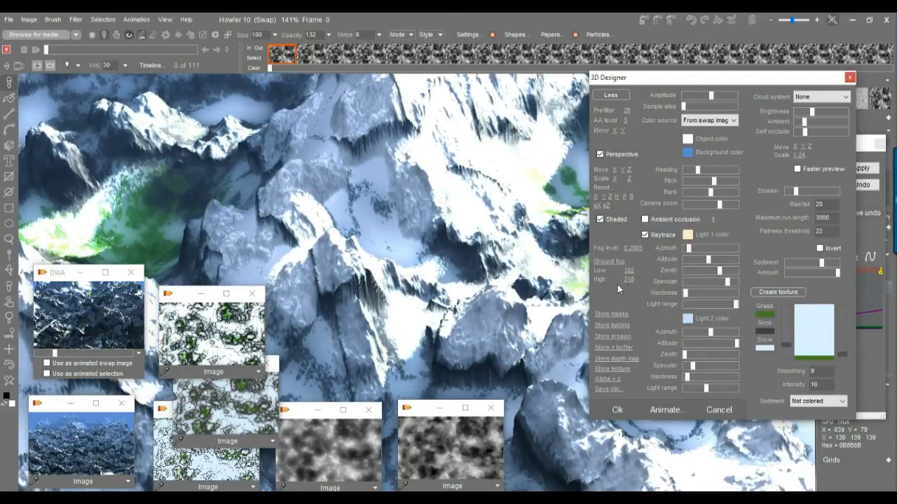
pyautogui.moveTo(615, 174); pyautogui.dragTo(693, 195)
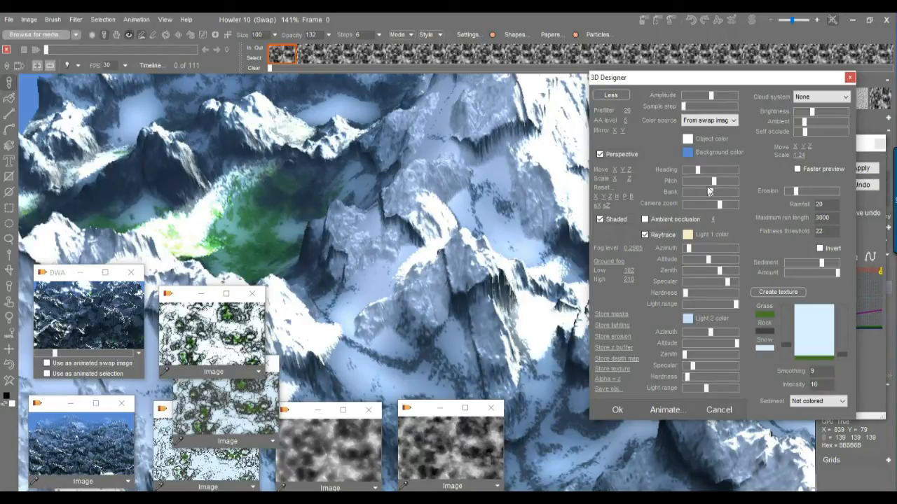
pyautogui.moveTo(712, 183); pyautogui.dragTo(710, 183)
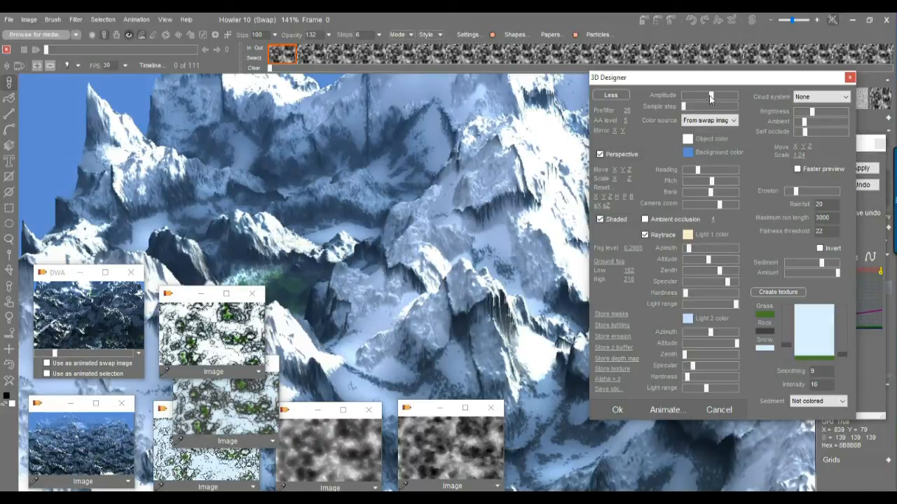
# Step: Lower the terrain amplitude and reduce the ranges of light 1 and light 2 to tame the overexposed snow
pyautogui.moveTo(710, 96); pyautogui.dragTo(724, 95)
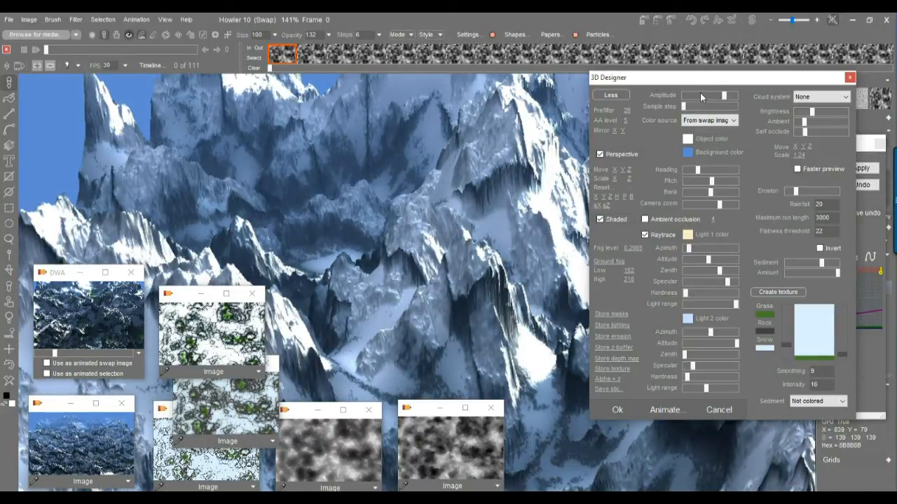
pyautogui.moveTo(701, 97); pyautogui.dragTo(694, 96)
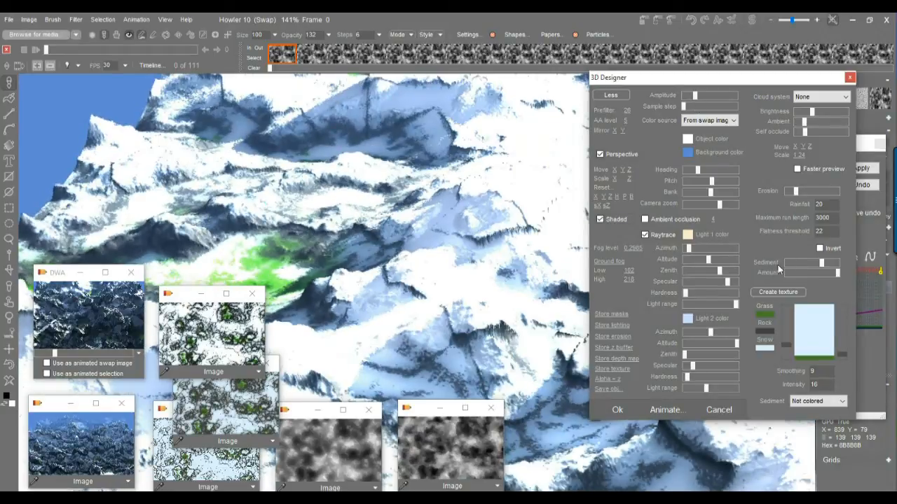
pyautogui.moveTo(723, 303); pyautogui.dragTo(703, 303)
pyautogui.click(692, 388)
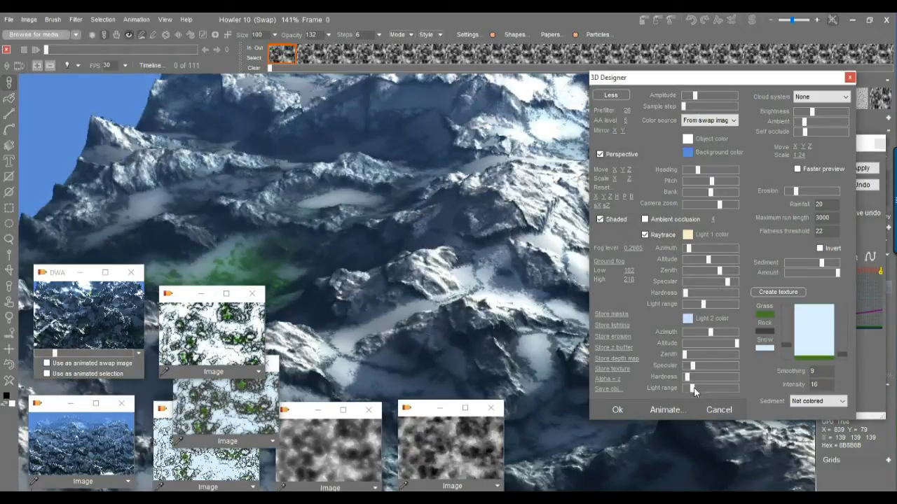
pyautogui.moveTo(696, 390); pyautogui.dragTo(698, 388)
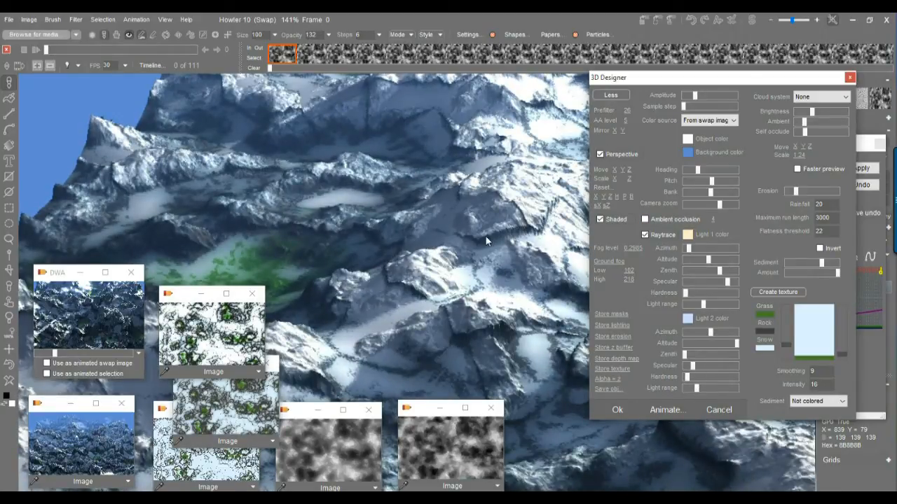
# Step: Raise the terrain amplitude slightly and reframe the landscape by shifting it along X and Z
pyautogui.moveTo(696, 97); pyautogui.dragTo(700, 96)
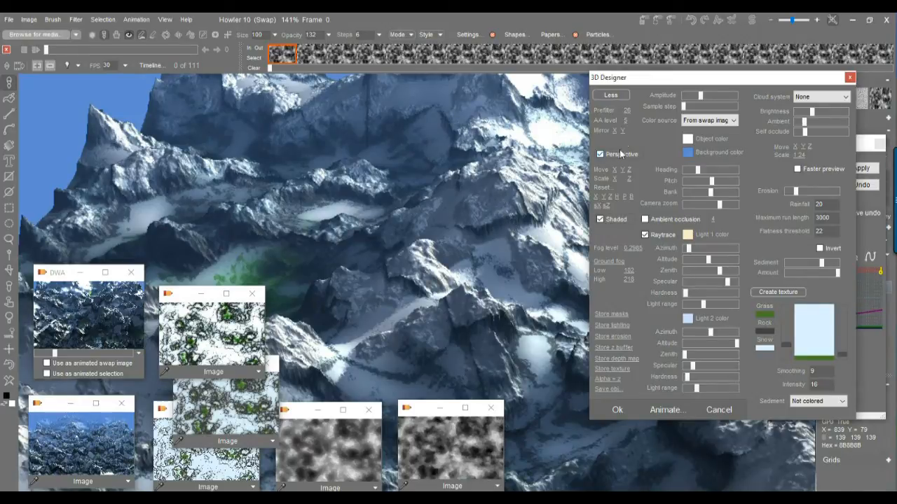
pyautogui.moveTo(615, 170); pyautogui.dragTo(512, 179)
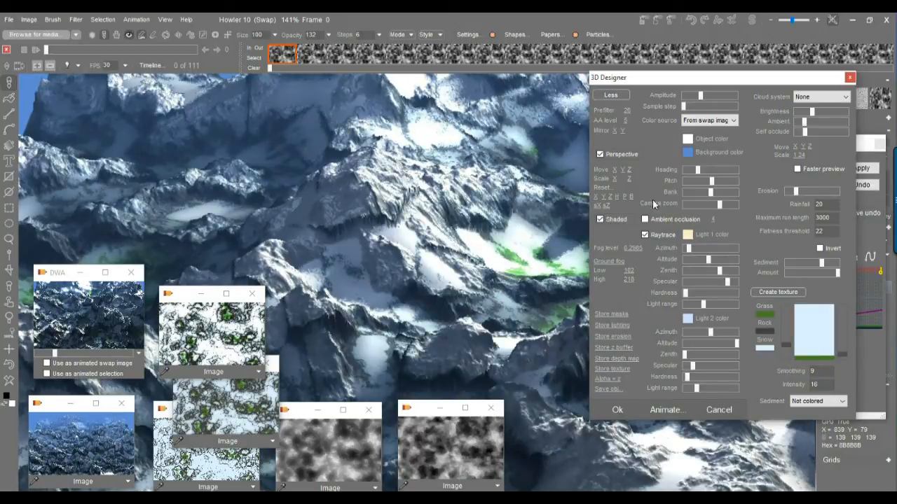
pyautogui.moveTo(630, 173); pyautogui.dragTo(347, 207)
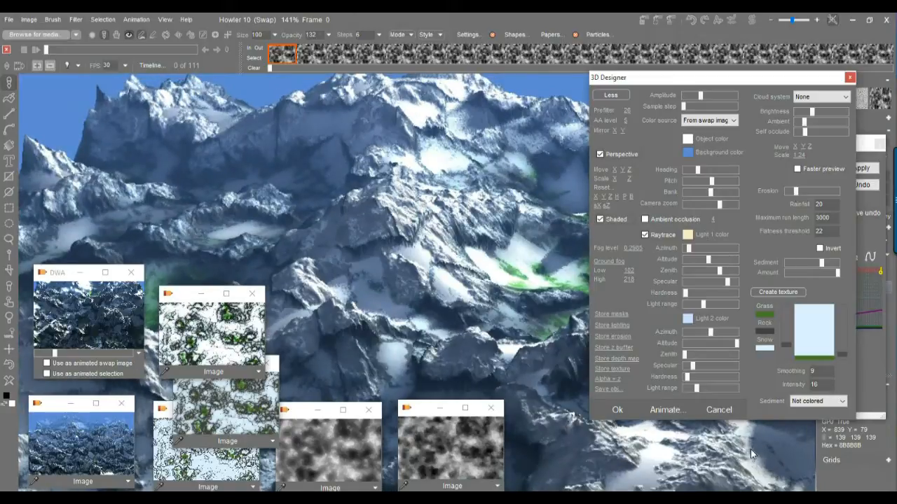
# Step: Close the 3D Designer and reload the 3D designer filter in the Timeline editor
pyautogui.click(719, 410)
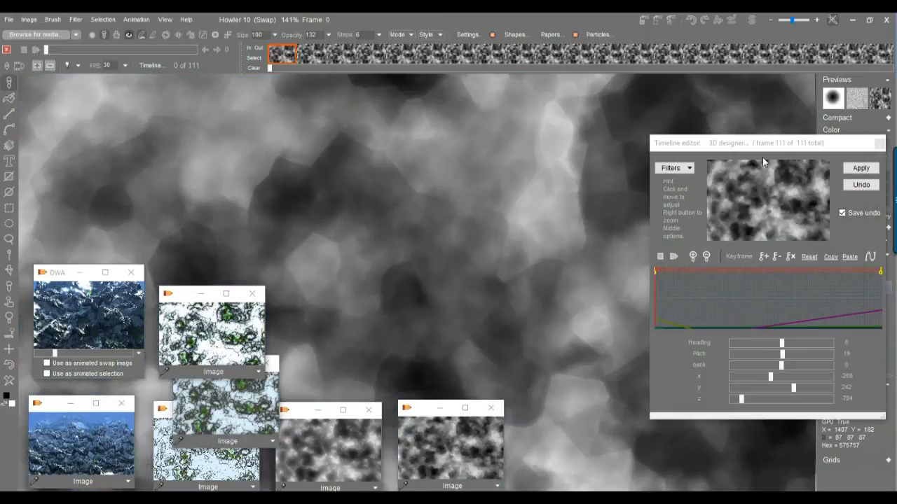
pyautogui.moveTo(751, 145); pyautogui.dragTo(571, 141)
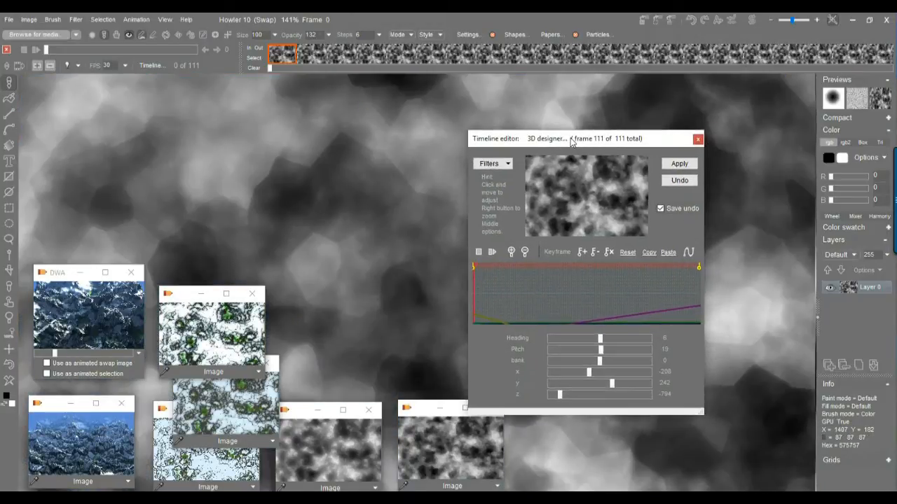
pyautogui.click(500, 165)
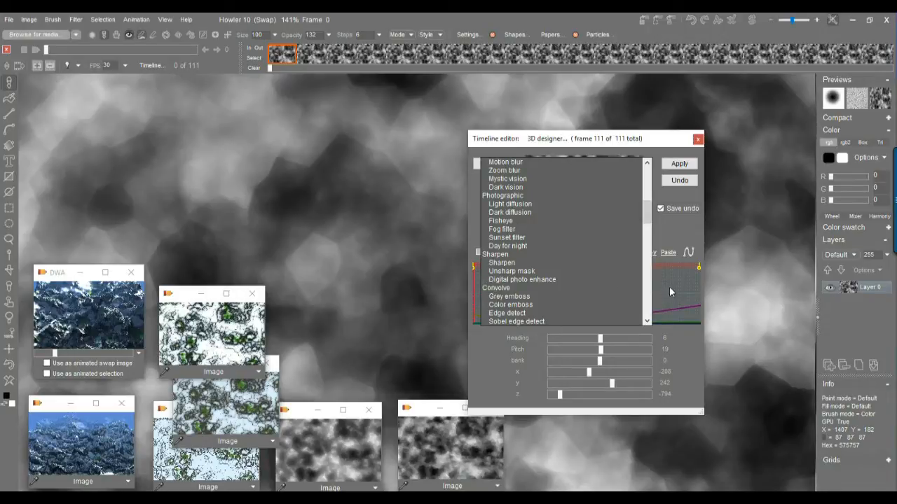
pyautogui.moveTo(645, 216); pyautogui.dragTo(642, 243)
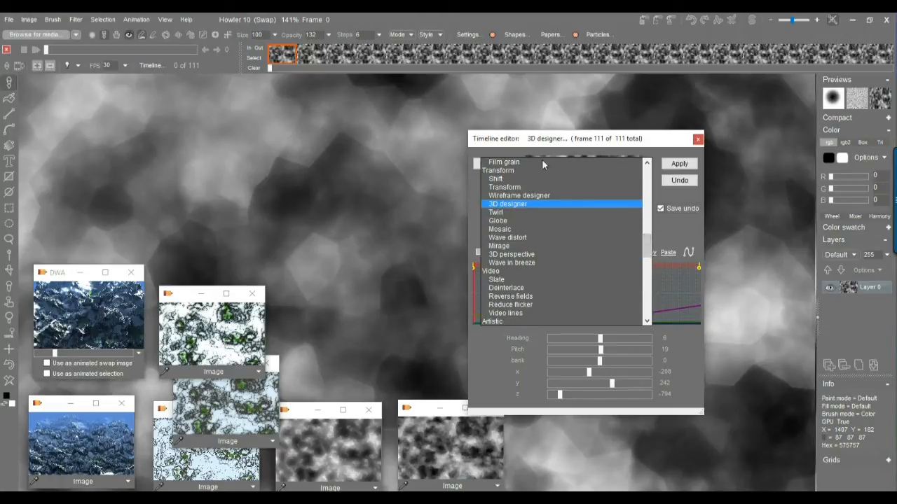
pyautogui.click(516, 205)
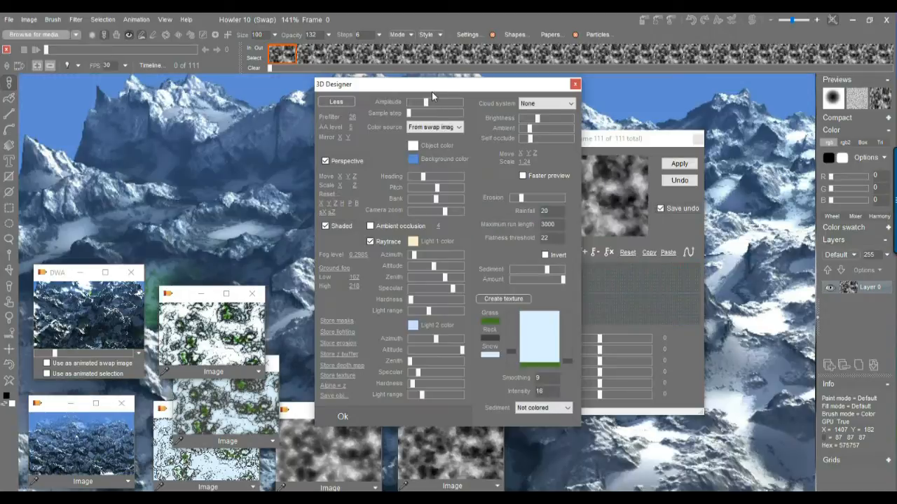
# Step: Set the scene's cloud system to Sky_Puffies.cld, with the 3D Designer dialog moved aside
pyautogui.moveTo(432, 92); pyautogui.dragTo(708, 116)
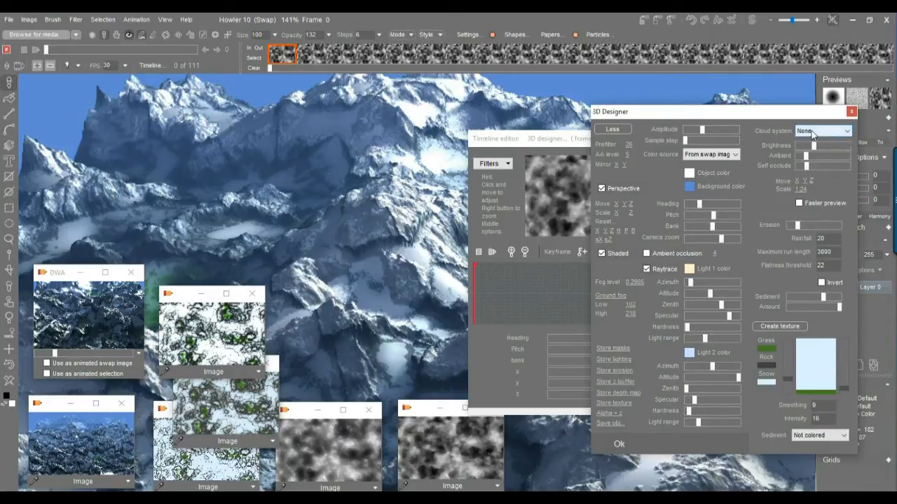
pyautogui.click(831, 134)
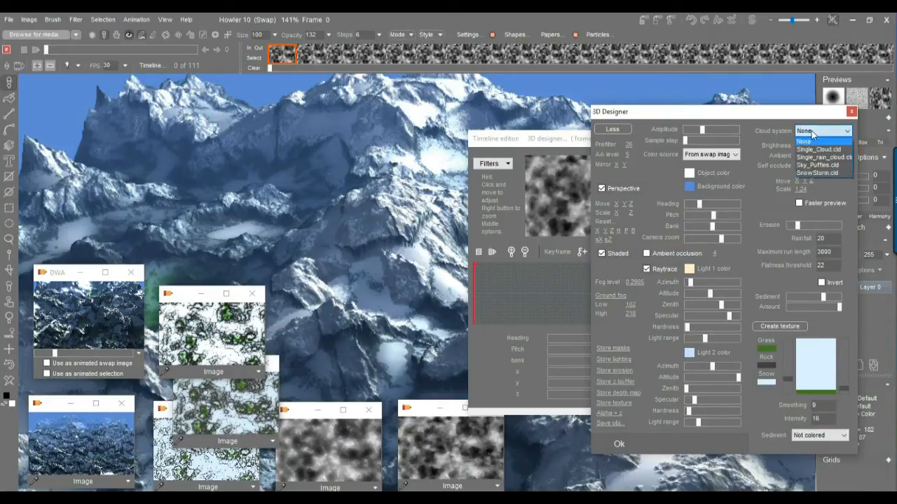
pyautogui.click(819, 165)
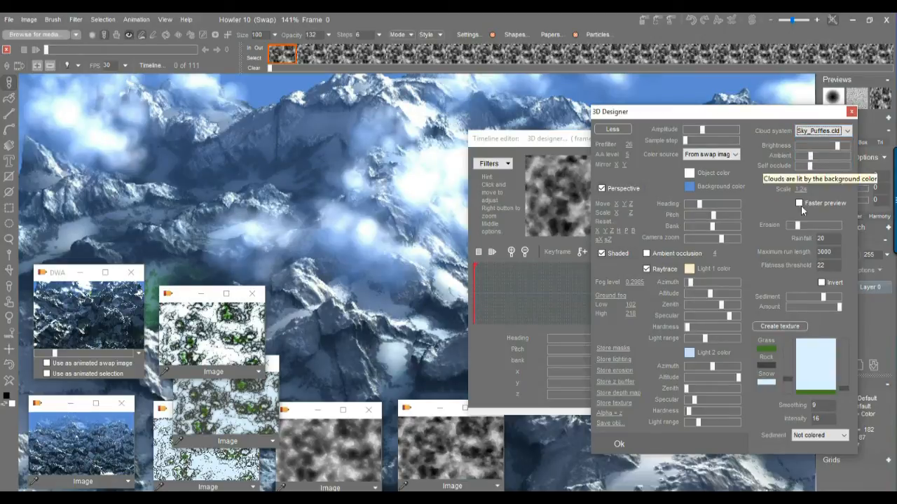
# Step: Lower the camera zoom for a wider view and raise the fog level to about 0.65
pyautogui.moveTo(637, 283); pyautogui.dragTo(652, 295)
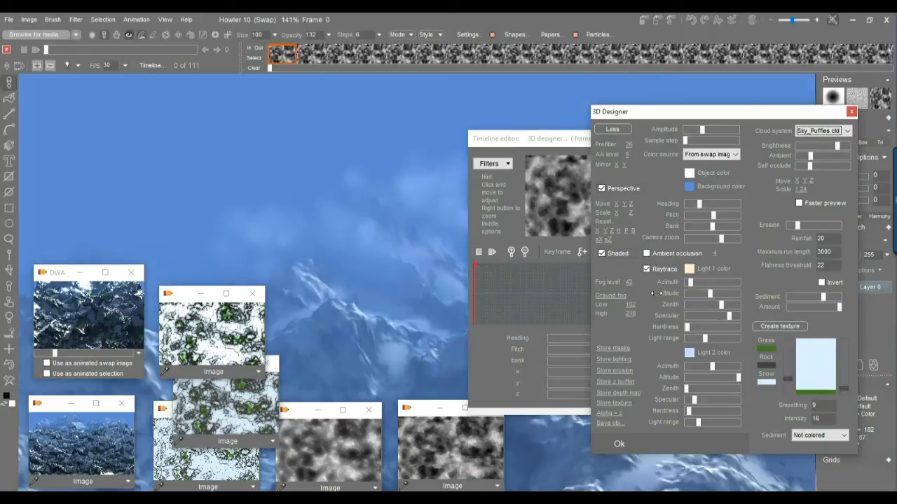
pyautogui.moveTo(714, 243); pyautogui.dragTo(700, 247)
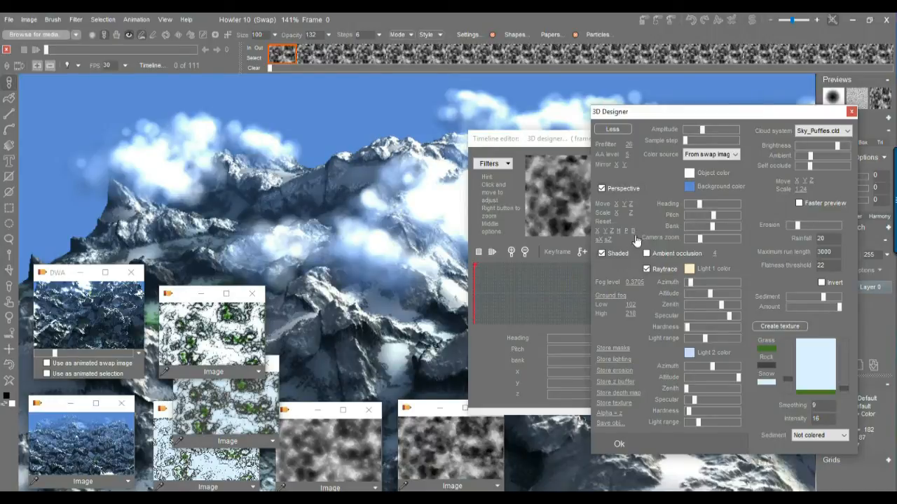
pyautogui.click(691, 282)
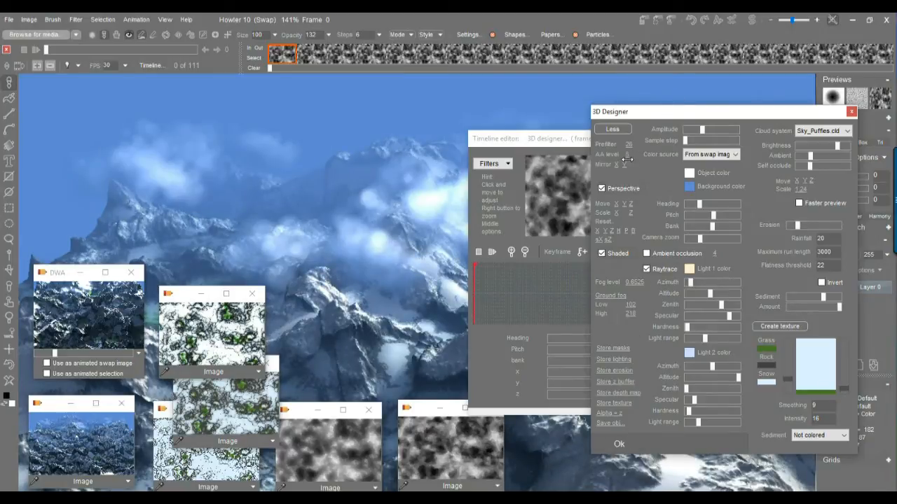
# Step: Enable ambient occlusion in Multiply mode and slightly raise light 2's range
pyautogui.click(648, 253)
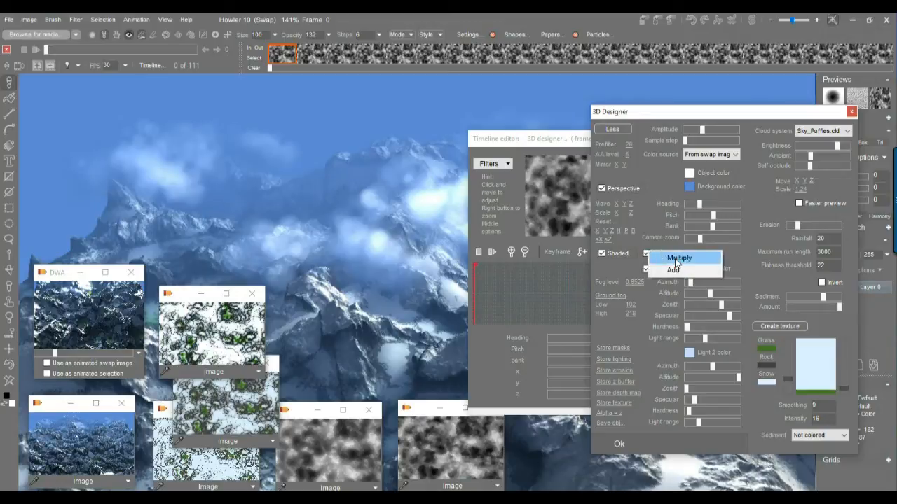
pyautogui.click(675, 258)
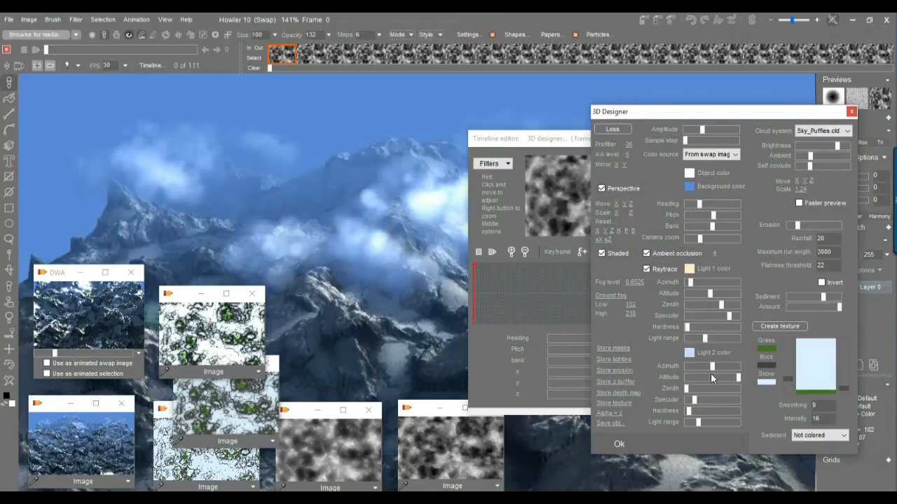
pyautogui.moveTo(700, 423); pyautogui.dragTo(708, 422)
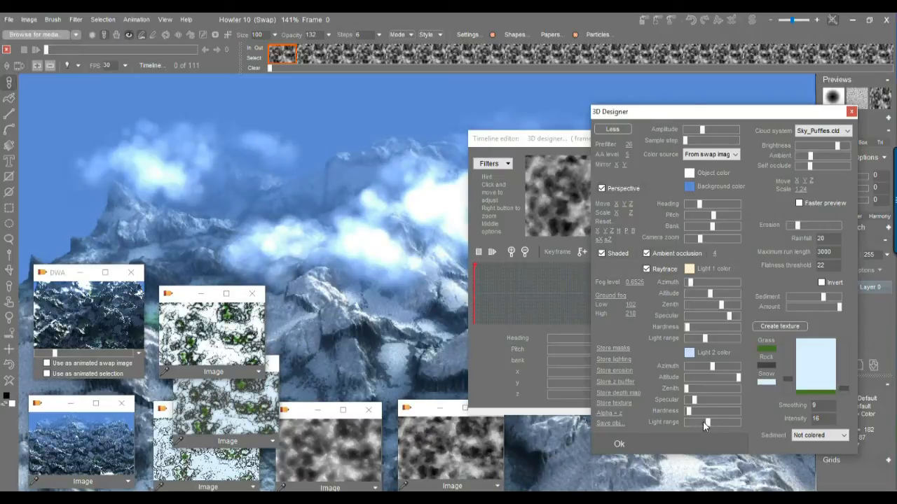
pyautogui.click(703, 423)
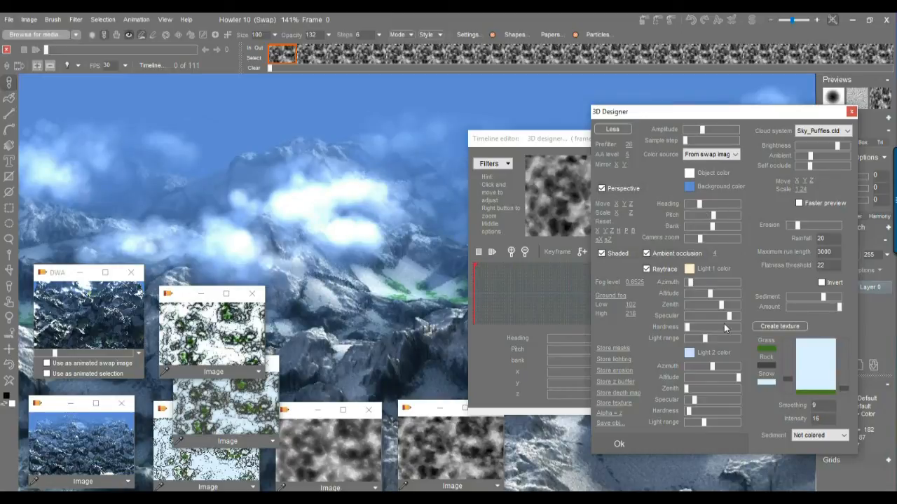
# Step: Raise light 1's azimuth to its maximum, and lower the cloud brightness and light 2's range
pyautogui.moveTo(695, 284); pyautogui.dragTo(745, 280)
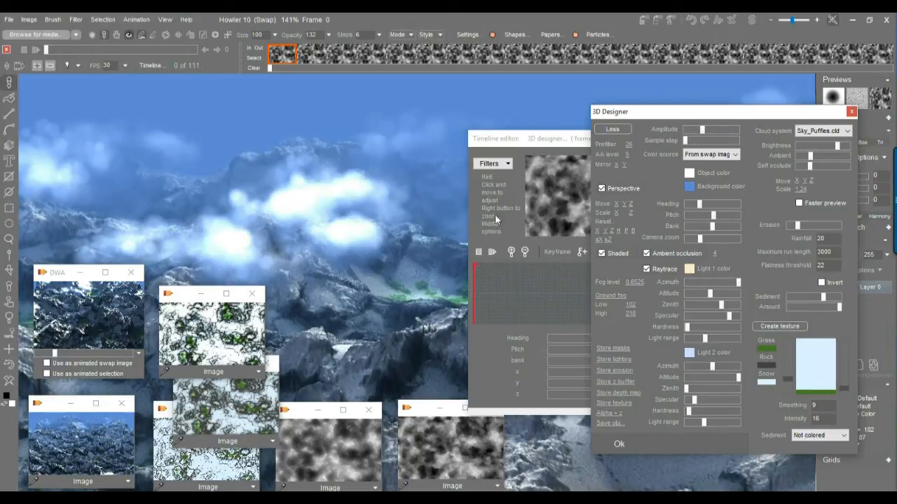
pyautogui.click(815, 146)
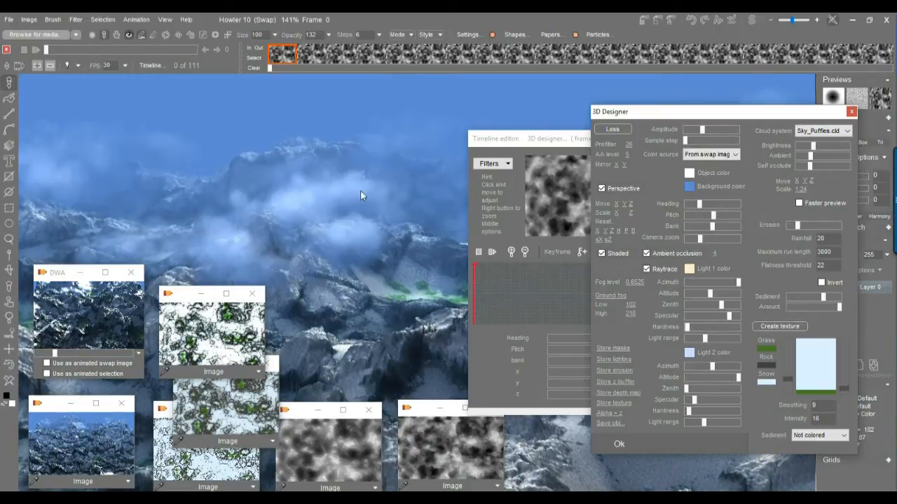
pyautogui.click(698, 423)
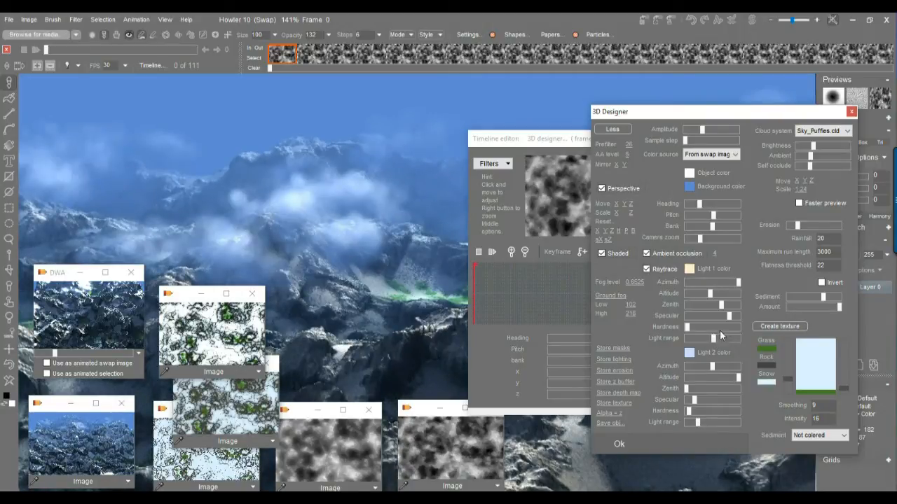
# Step: Raise light 1's specular and range, fine-tune its azimuth, altitude and zenith, and accept the 3D Designer settings
pyautogui.moveTo(736, 315); pyautogui.dragTo(738, 317)
pyautogui.click(720, 337)
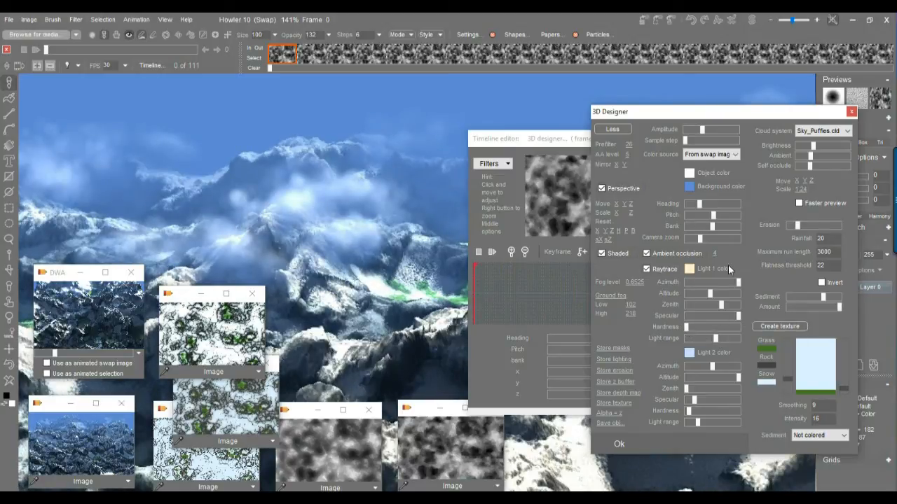
pyautogui.moveTo(735, 282); pyautogui.dragTo(728, 283)
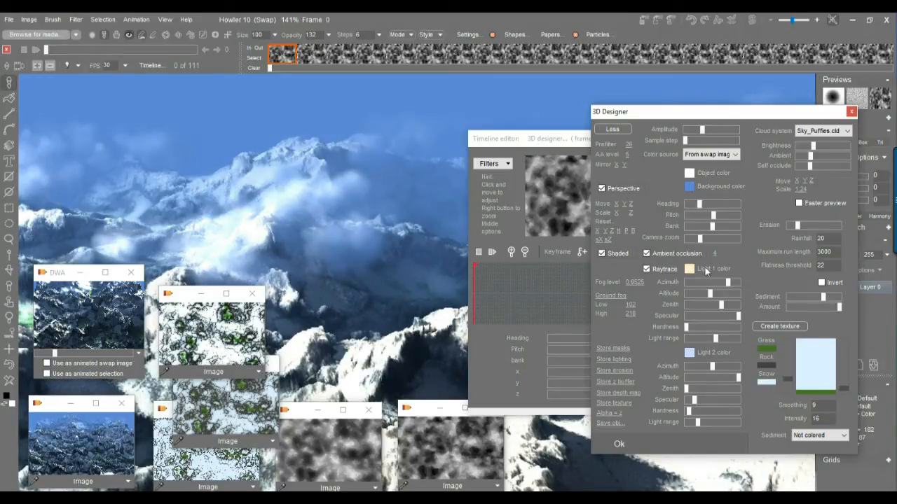
pyautogui.moveTo(702, 295); pyautogui.dragTo(708, 293)
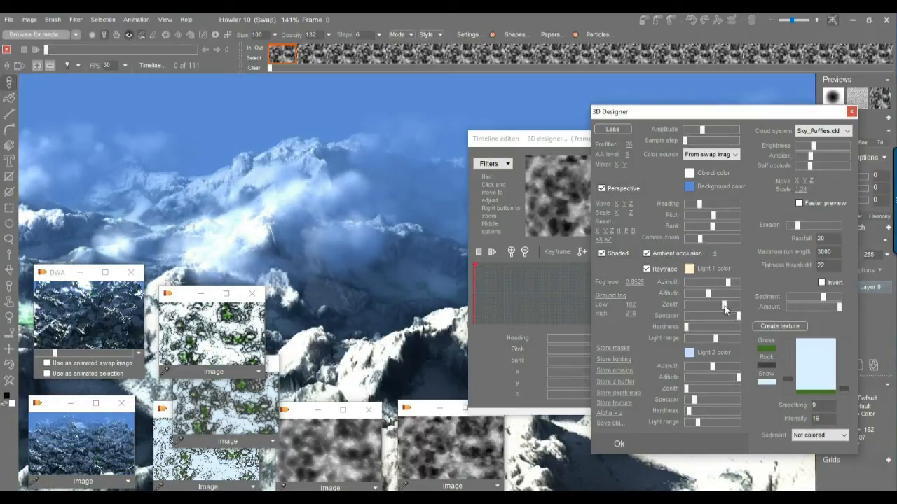
pyautogui.moveTo(724, 306); pyautogui.dragTo(725, 305)
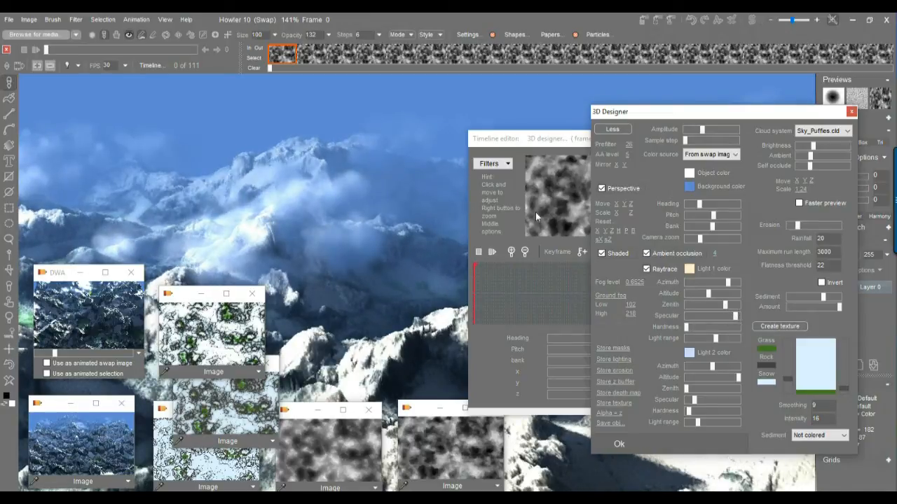
pyautogui.click(618, 445)
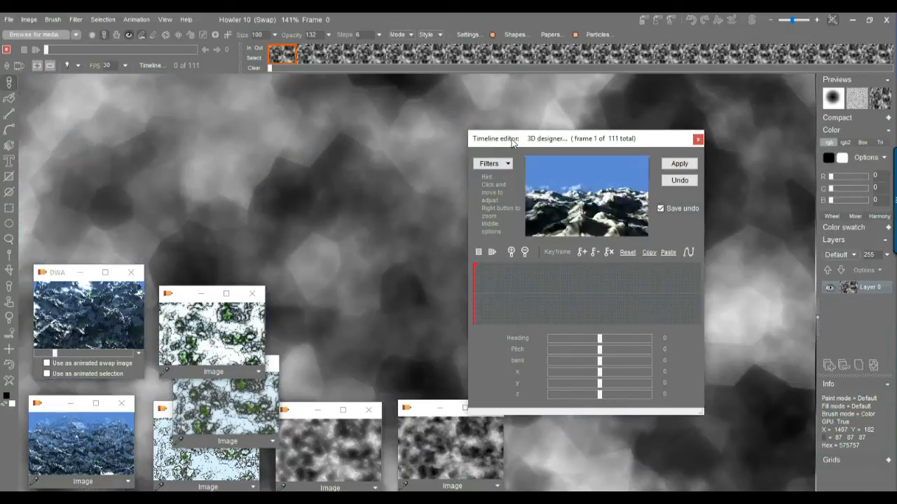
# Step: Set the camera at frame 1 to heading 50, pitch 15 and y -200, and add a keyframe there
pyautogui.moveTo(512, 142); pyautogui.dragTo(607, 80)
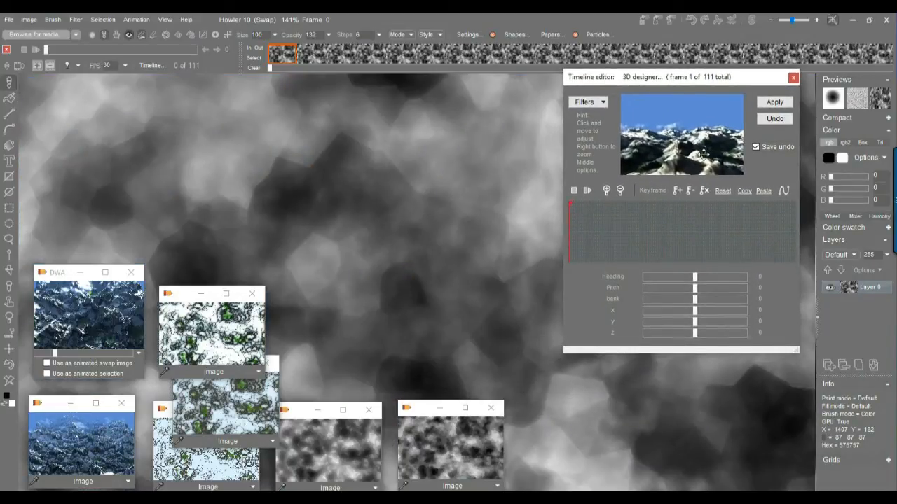
pyautogui.moveTo(702, 154); pyautogui.dragTo(659, 153)
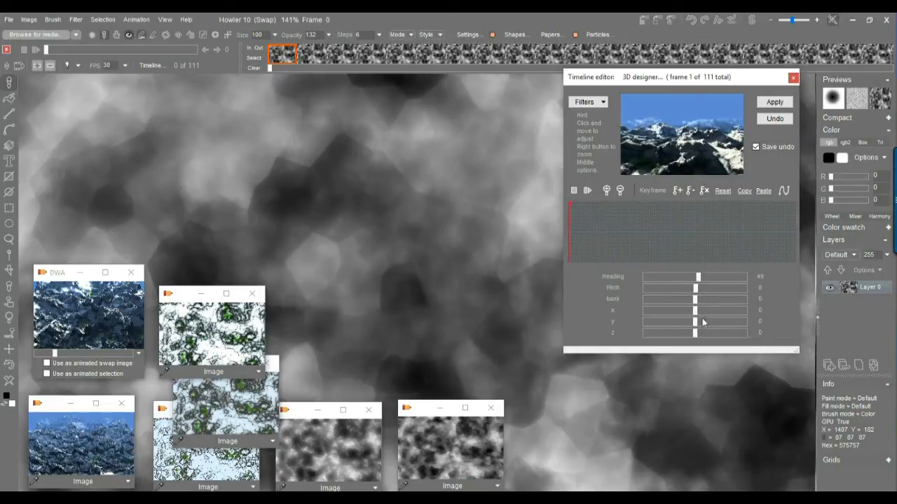
pyautogui.moveTo(696, 326); pyautogui.dragTo(681, 329)
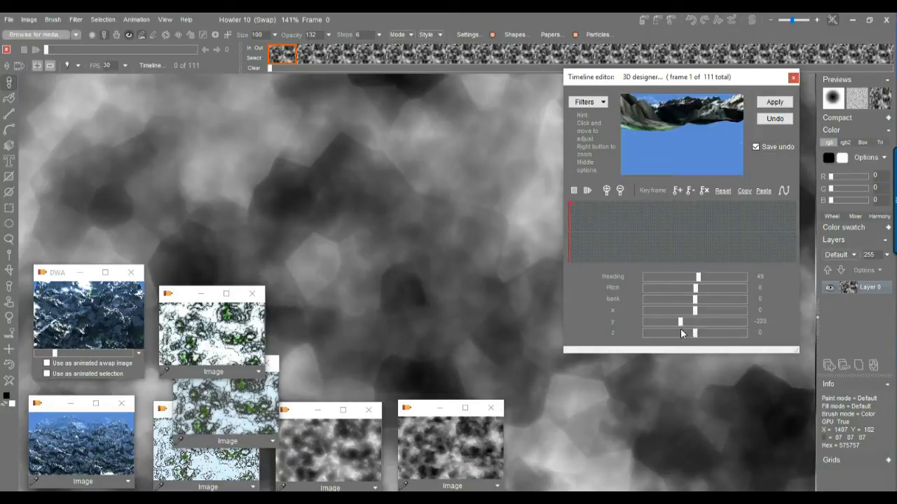
pyautogui.moveTo(682, 326); pyautogui.dragTo(685, 329)
pyautogui.moveTo(683, 141); pyautogui.dragTo(682, 144)
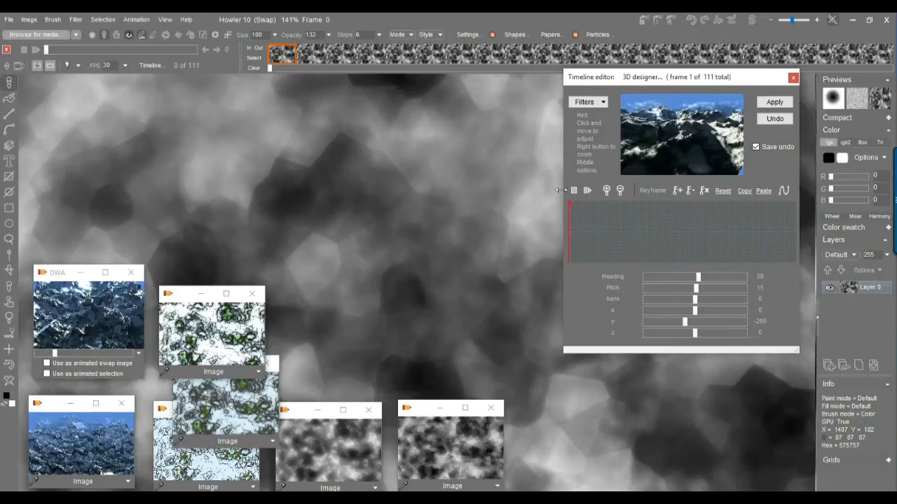
pyautogui.click(677, 191)
# Step: Set the camera at frame 110 to y 0 and z -523, and add a keyframe there
pyautogui.click(791, 217)
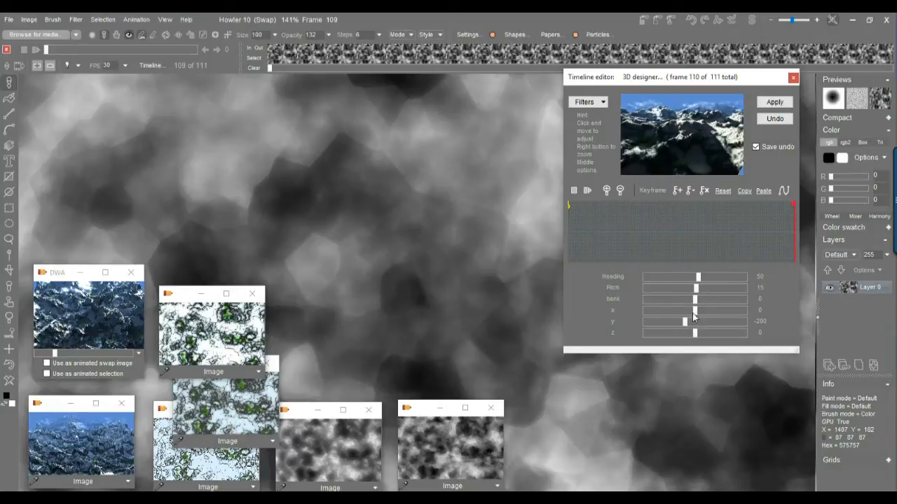
pyautogui.moveTo(693, 333); pyautogui.dragTo(685, 333)
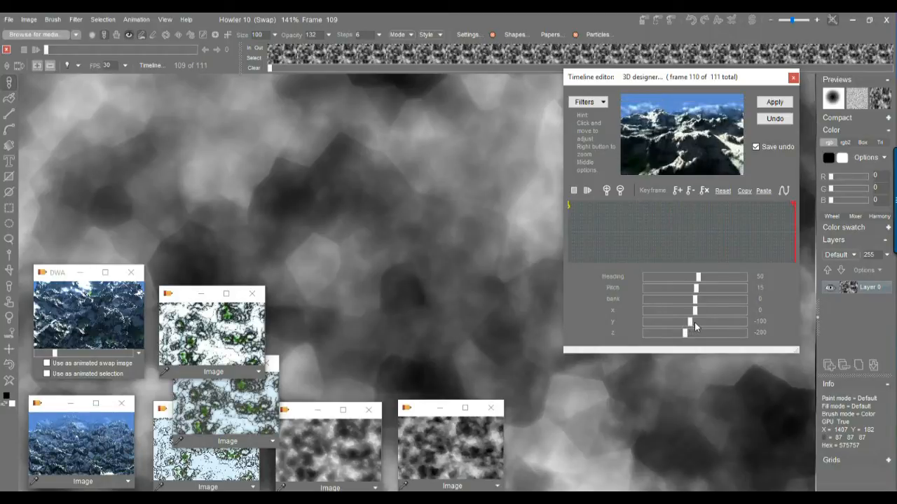
pyautogui.moveTo(693, 323); pyautogui.dragTo(696, 323)
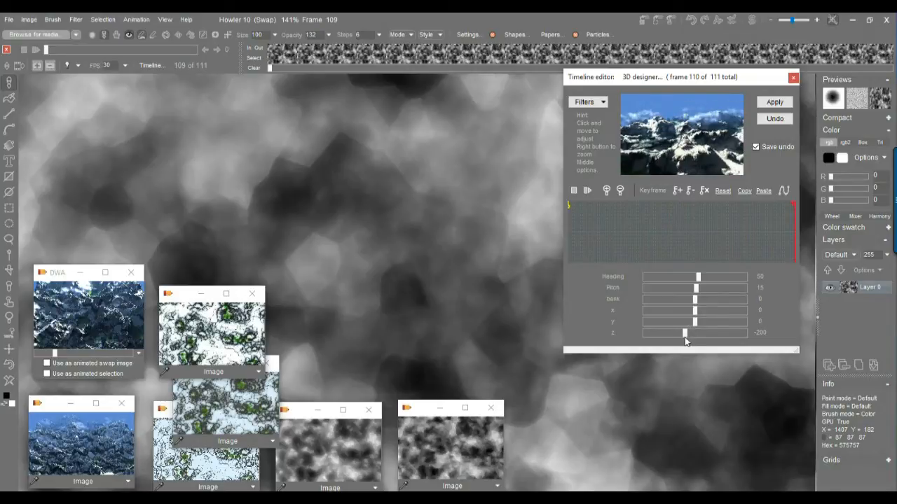
pyautogui.moveTo(675, 332); pyautogui.dragTo(667, 336)
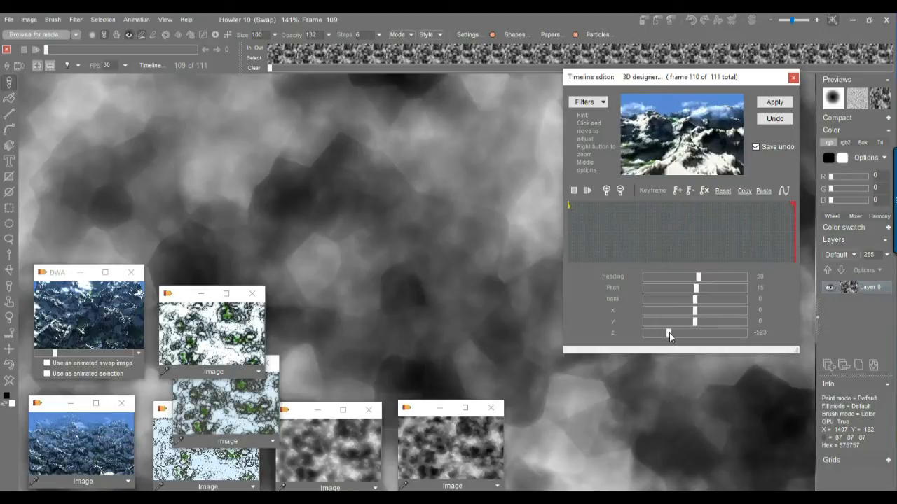
pyautogui.click(677, 192)
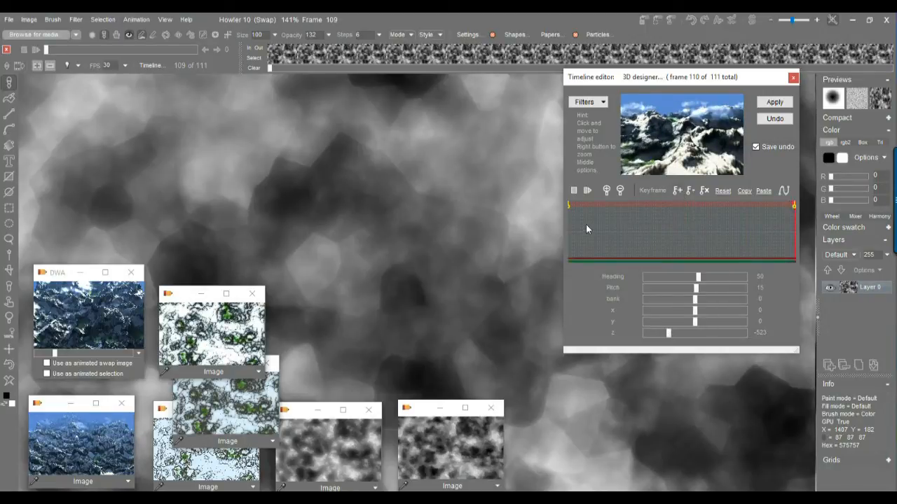
# Step: Scrub through the fly-through, slightly adjust the camera's heading and pitch at frame 34, and add a keyframe there
pyautogui.click(632, 219)
pyautogui.click(664, 221)
pyautogui.click(709, 223)
pyautogui.click(754, 220)
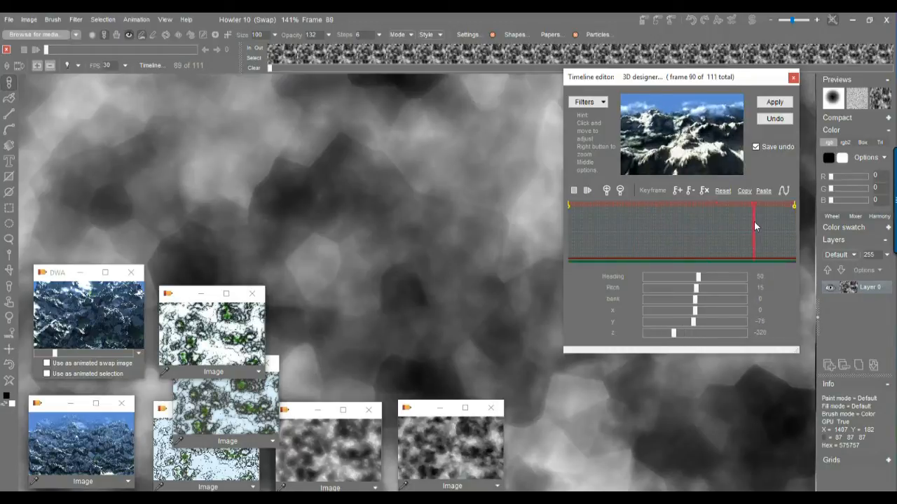
pyautogui.click(679, 221)
pyautogui.click(636, 220)
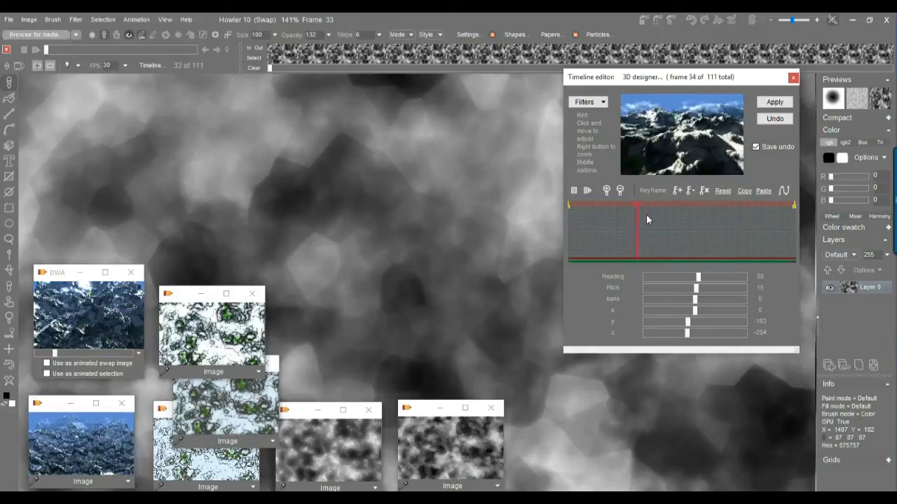
pyautogui.moveTo(688, 138); pyautogui.dragTo(686, 137)
pyautogui.click(677, 190)
# Step: Turn the camera at frame 71 to heading 42 and pitch 14, and add a keyframe there
pyautogui.click(714, 219)
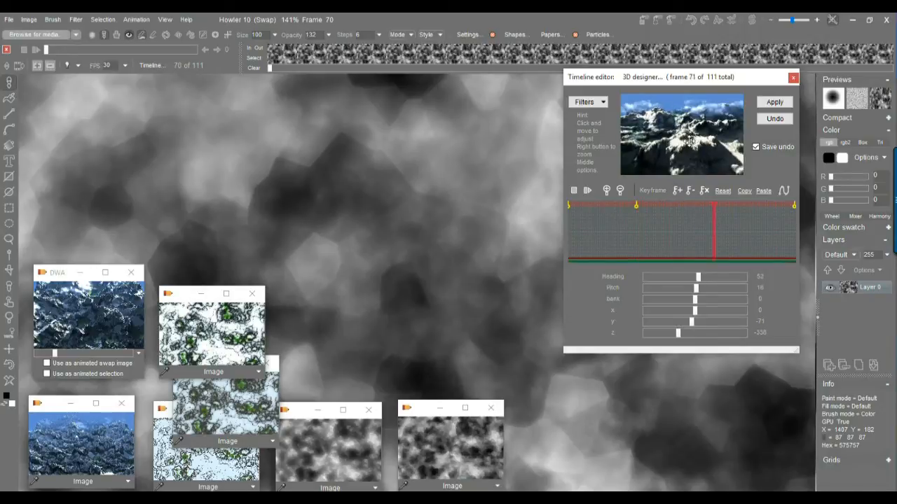
pyautogui.moveTo(694, 138); pyautogui.dragTo(690, 140)
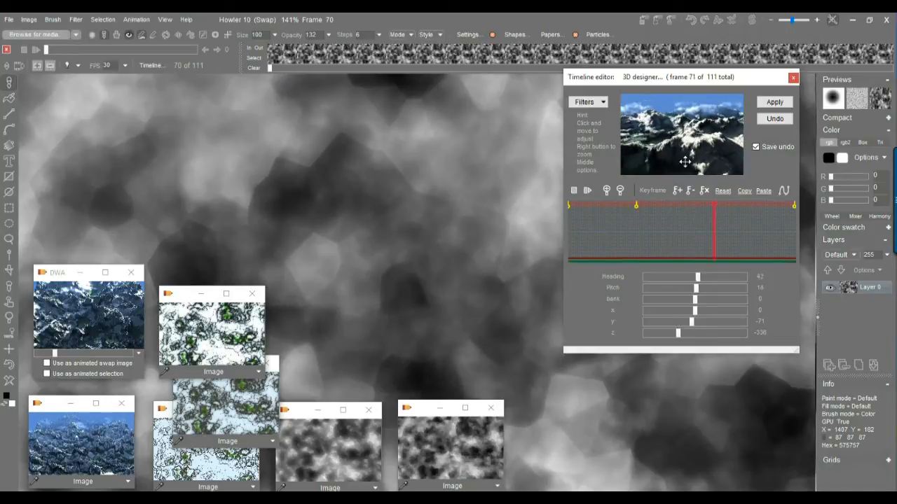
pyautogui.click(678, 191)
# Step: Scrub the animation to frame 99, reopen the 3D Designer settings there, and slightly raise light 2's range
pyautogui.moveTo(585, 229); pyautogui.dragTo(754, 236)
pyautogui.click(771, 230)
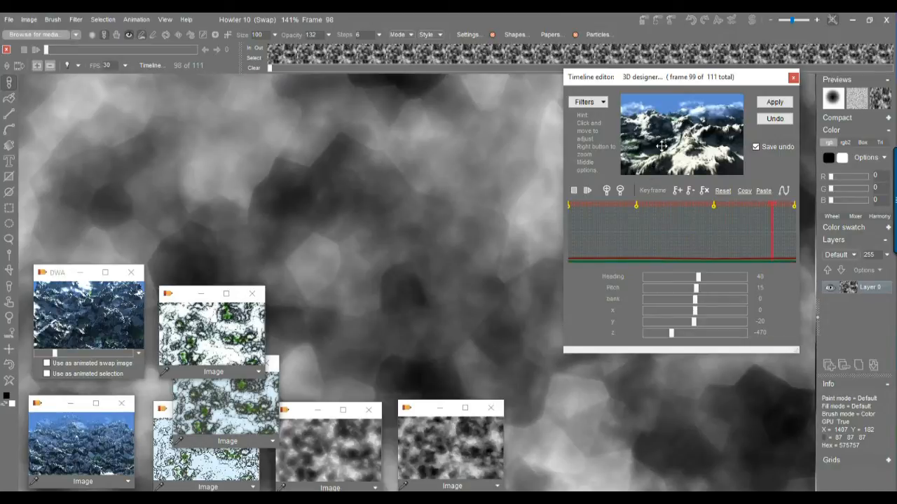
pyautogui.middleClick(662, 146)
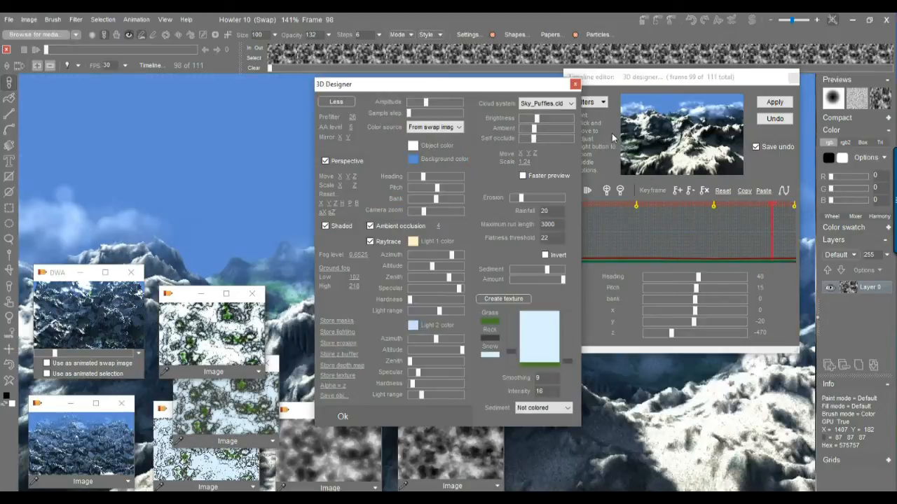
pyautogui.moveTo(377, 88); pyautogui.dragTo(67, 83)
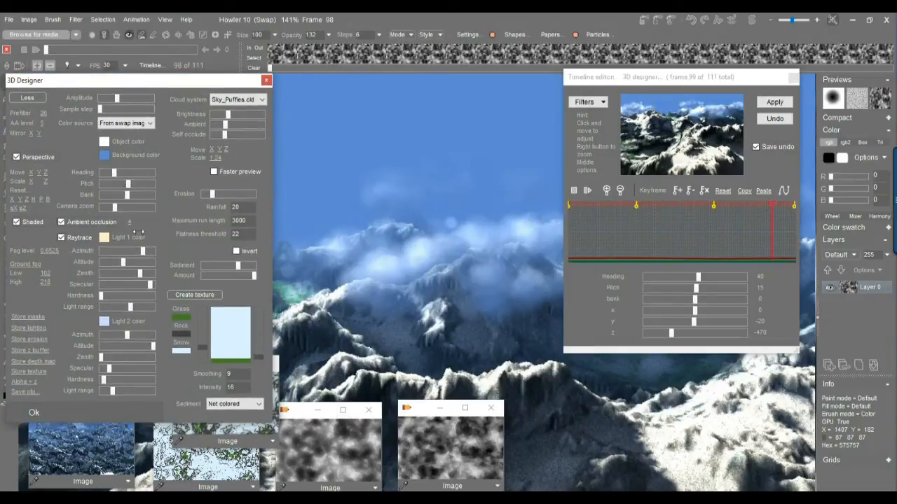
pyautogui.click(117, 390)
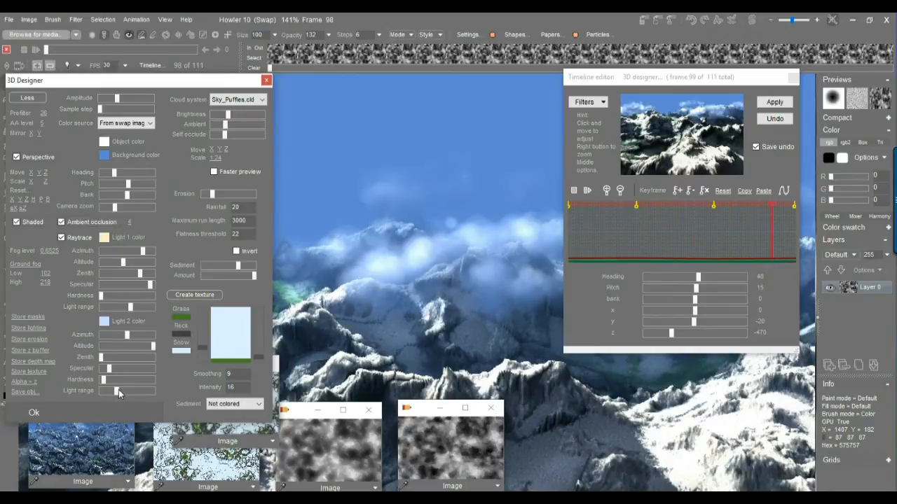
# Step: Switch the ambient occlusion to Add mode and accept the 3D Designer settings
pyautogui.click(72, 222)
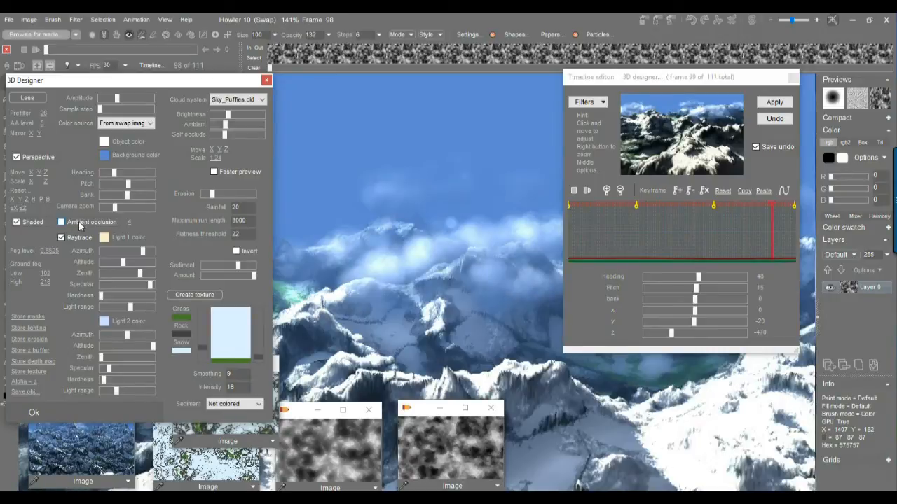
pyautogui.click(80, 225)
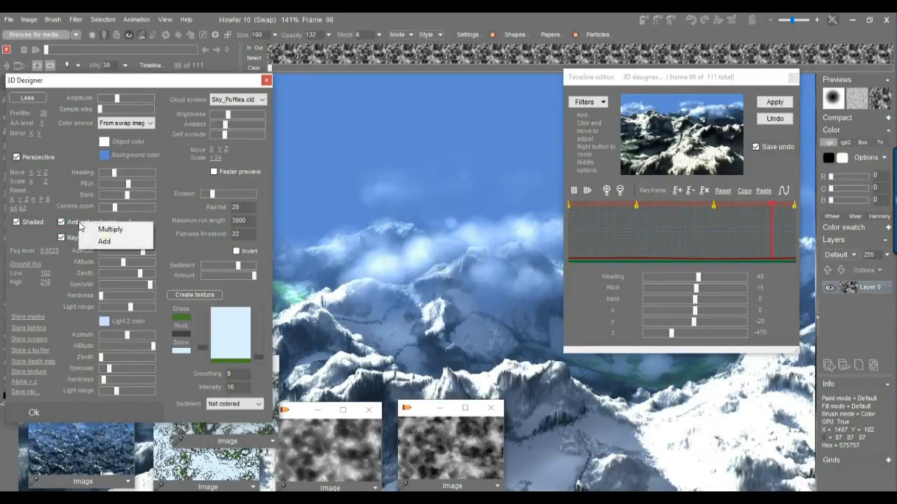
pyautogui.click(113, 239)
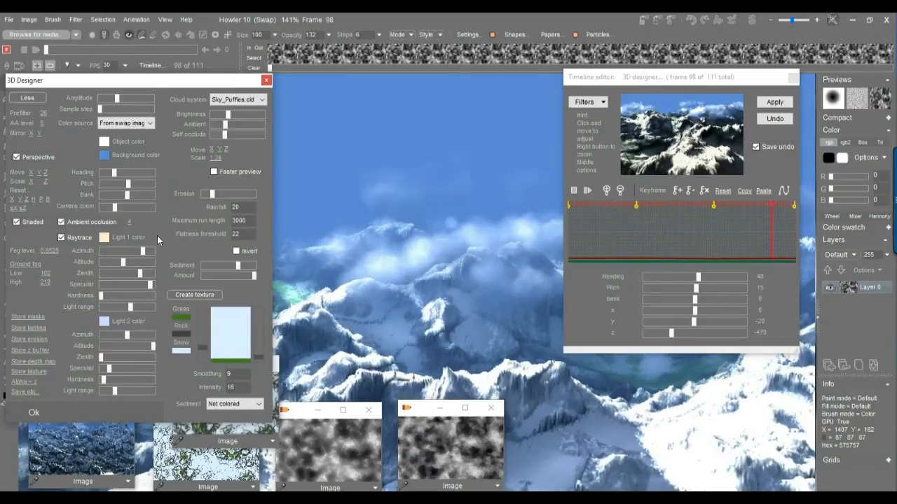
pyautogui.click(37, 413)
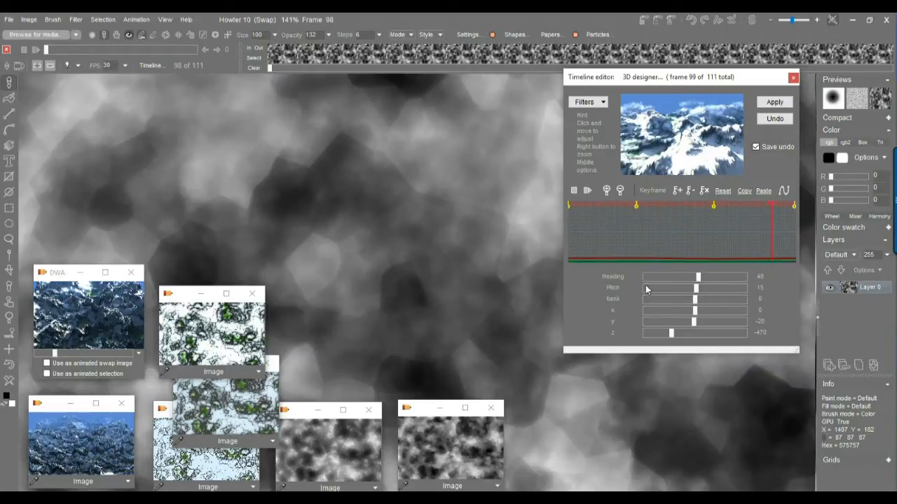
# Step: Apply the keyframed 3D Designer filter to render the fly-through across all 111 frames
pyautogui.click(774, 102)
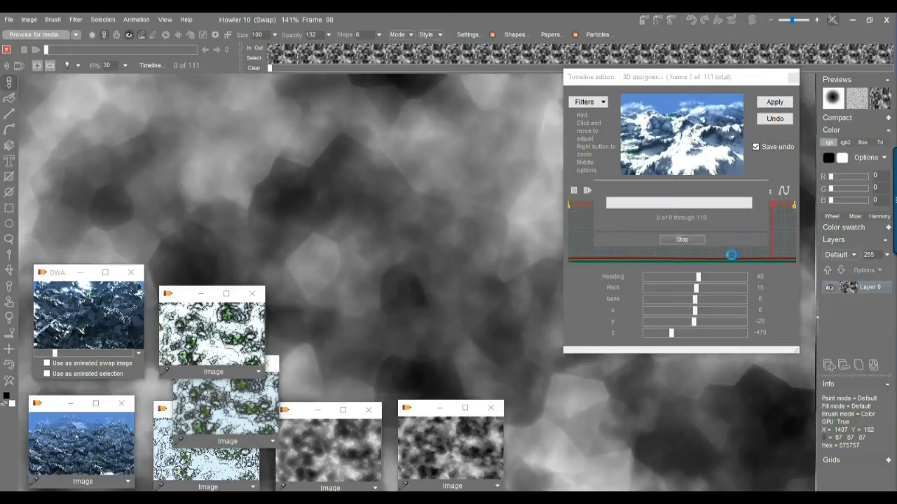